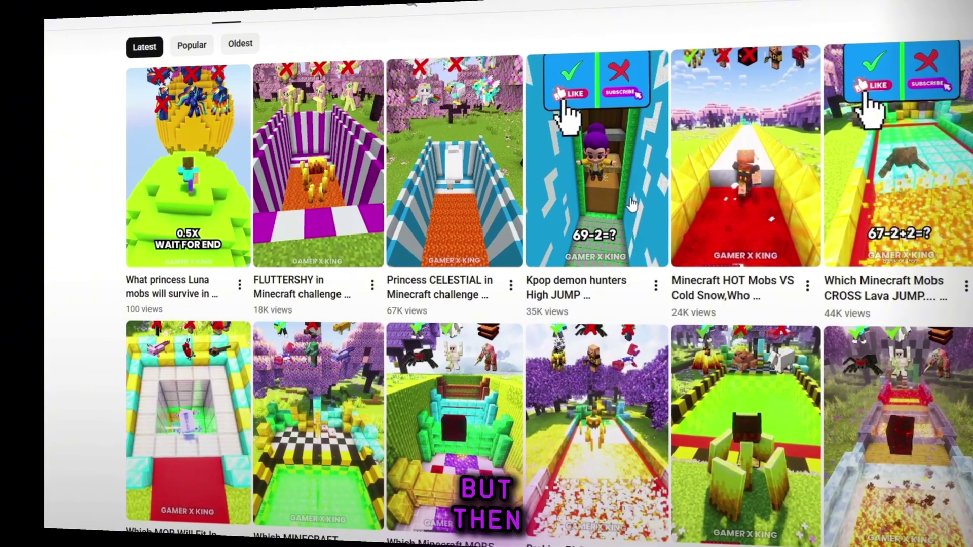
Check the Kpop demon hunters High JUMP short, then send ChatGPT the screenshot request for 10 VEO-3 prompts.
{"action": "left_click", "coordinate": [631, 202]}
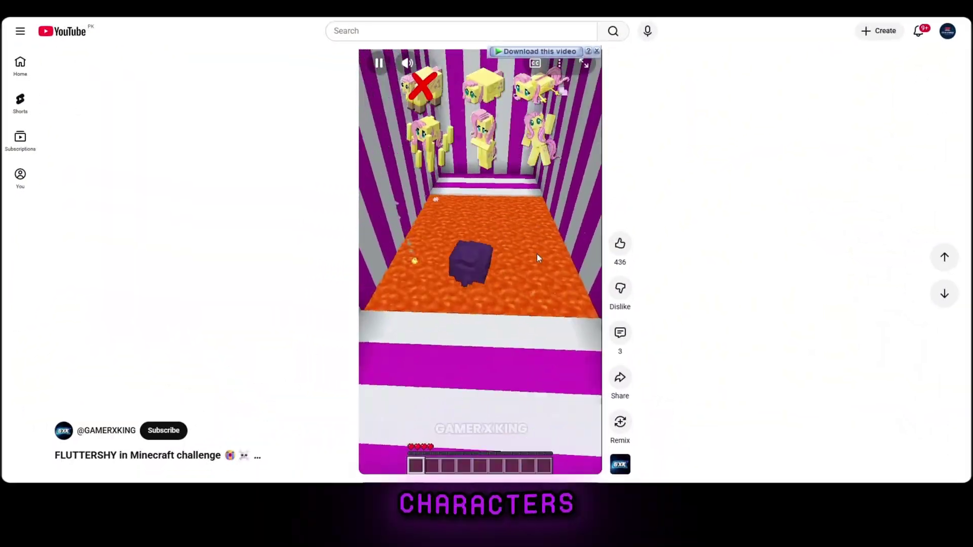
{"action": "scroll", "coordinate": [538, 254], "scroll_direction": "down", "scroll_amount": 1}
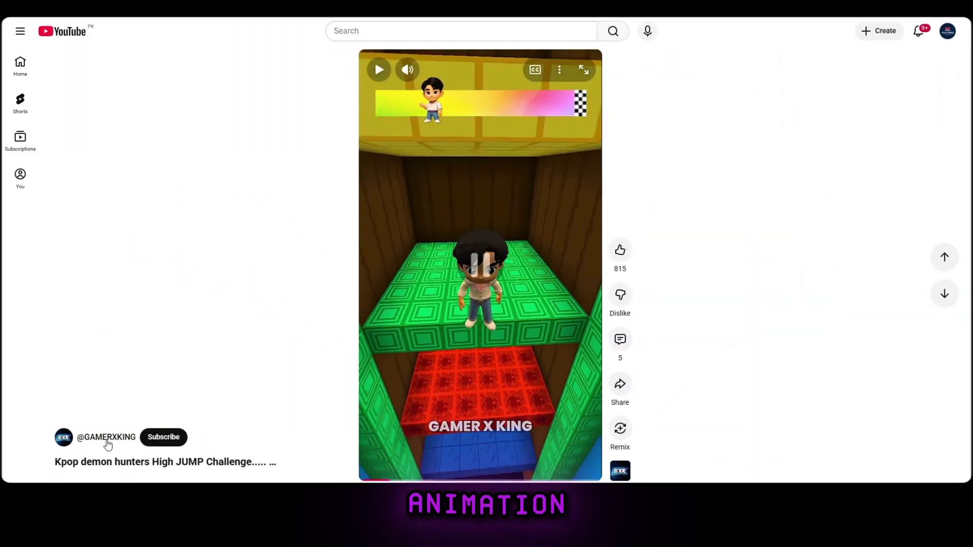
{"action": "key", "text": "alt+Left"}
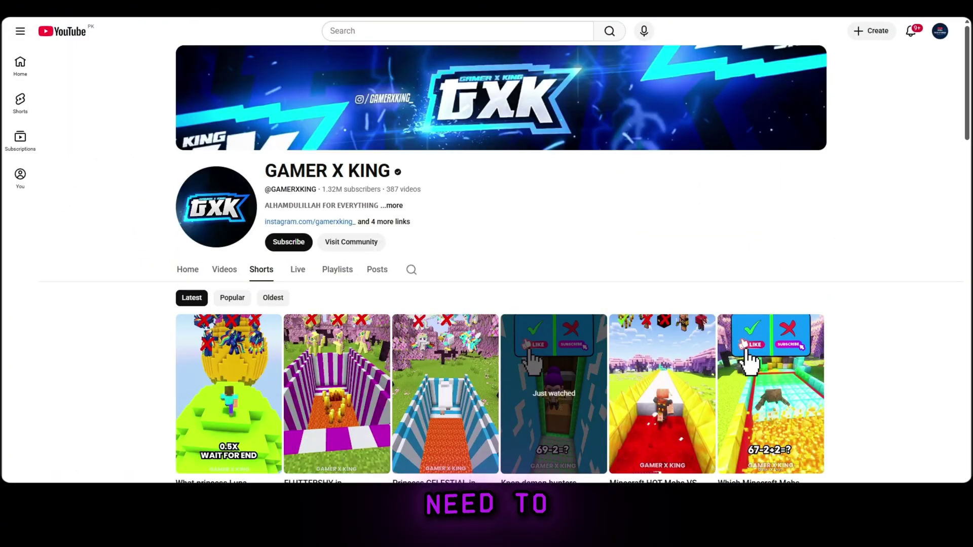
{"action": "scroll", "coordinate": [501, 343], "scroll_direction": "down", "scroll_amount": 3}
{"action": "scroll", "coordinate": [502, 342], "scroll_direction": "down", "scroll_amount": 3}
{"action": "scroll", "coordinate": [502, 342], "scroll_direction": "down", "scroll_amount": 3}
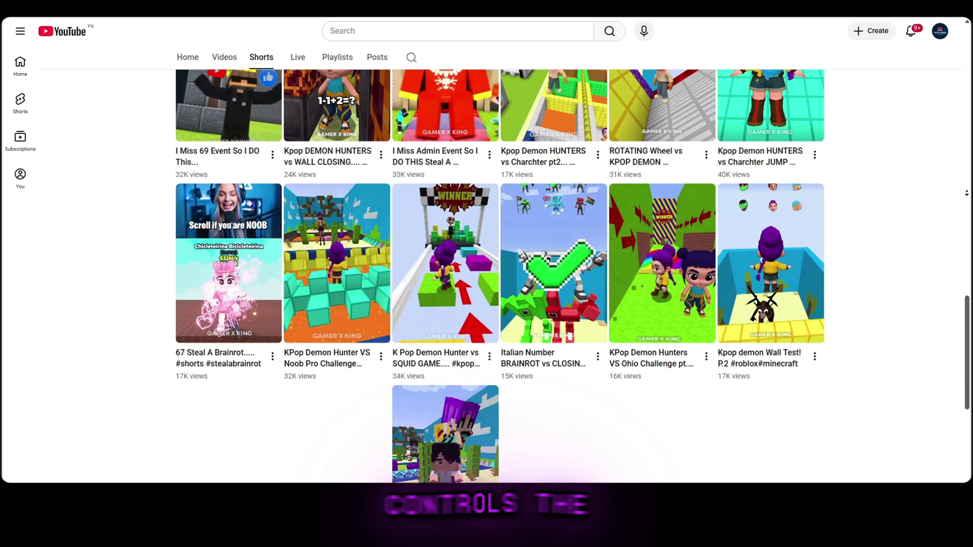
{"action": "scroll", "coordinate": [684, 399], "scroll_direction": "down", "scroll_amount": 1}
{"action": "scroll", "coordinate": [684, 399], "scroll_direction": "down", "scroll_amount": 1}
{"action": "scroll", "coordinate": [685, 395], "scroll_direction": "up", "scroll_amount": 2}
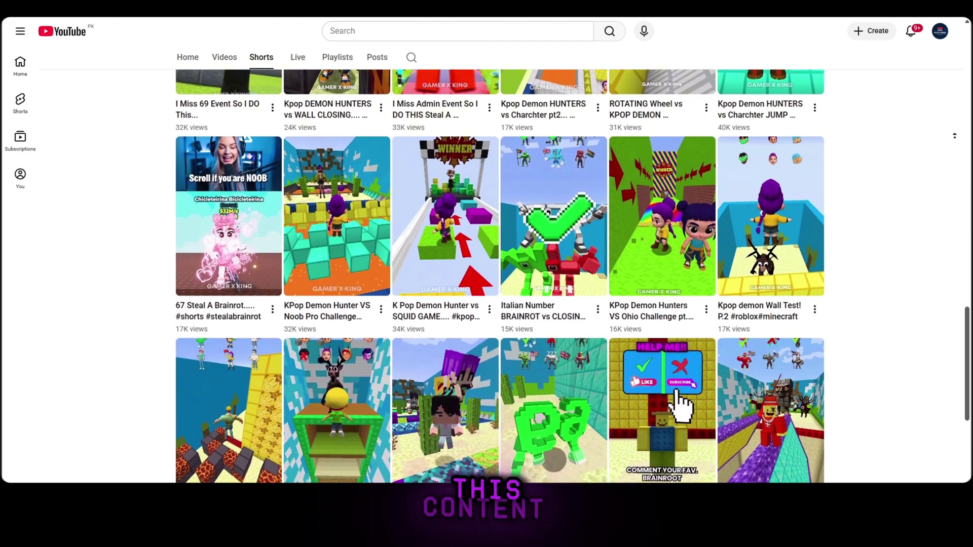
{"action": "scroll", "coordinate": [685, 396], "scroll_direction": "up", "scroll_amount": 2}
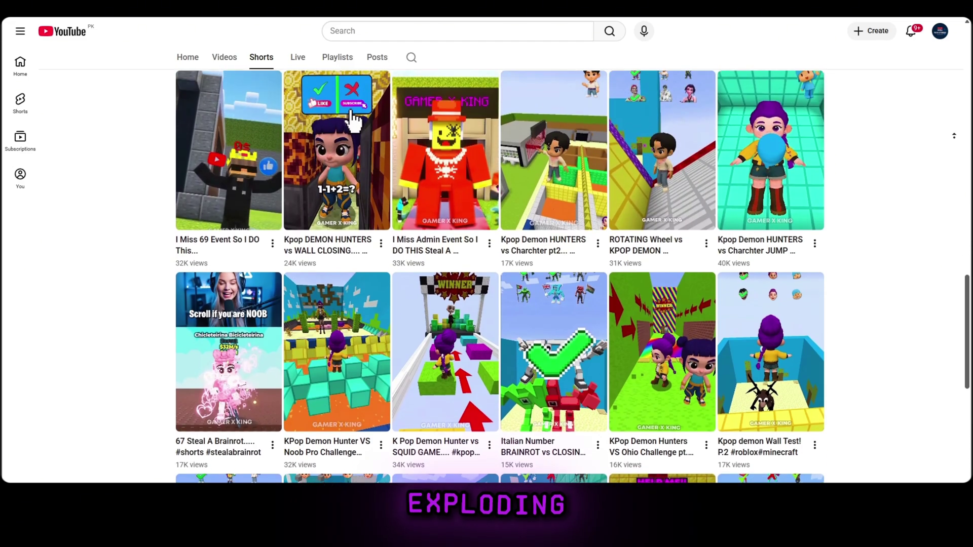
{"action": "scroll", "coordinate": [357, 83], "scroll_direction": "up", "scroll_amount": 2}
{"action": "scroll", "coordinate": [355, 190], "scroll_direction": "up", "scroll_amount": 1}
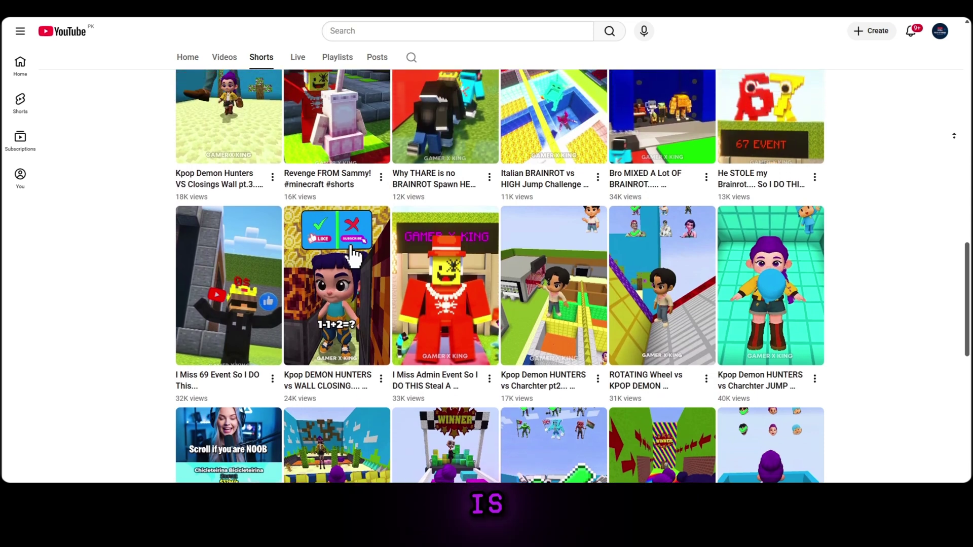
{"action": "scroll", "coordinate": [487, 274], "scroll_direction": "up", "scroll_amount": 1}
{"action": "scroll", "coordinate": [487, 274], "scroll_direction": "up", "scroll_amount": 1}
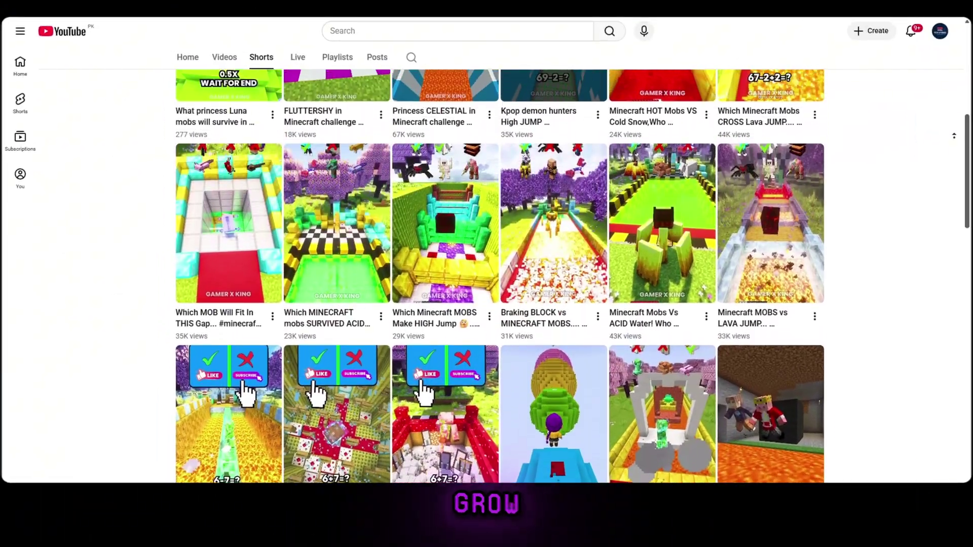
{"action": "scroll", "coordinate": [487, 304], "scroll_direction": "up", "scroll_amount": 1}
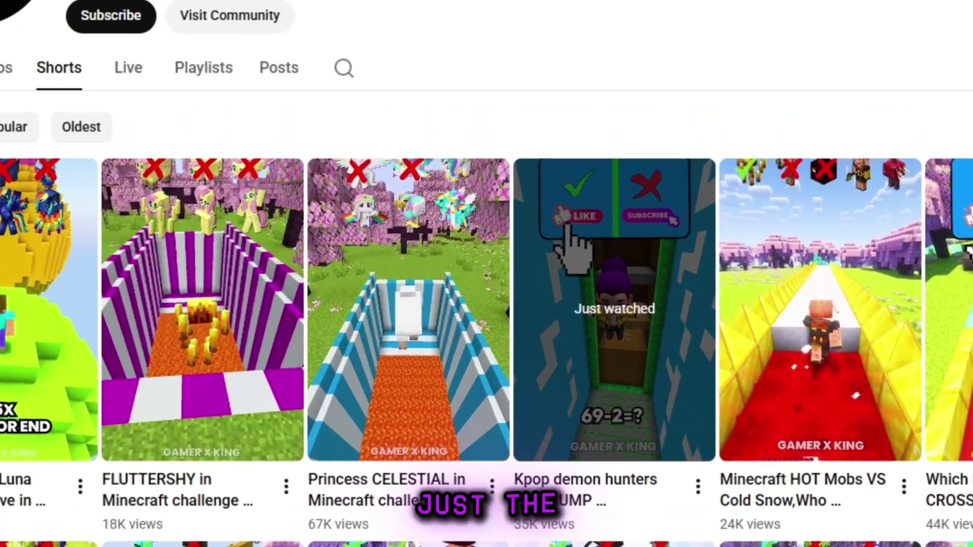
{"action": "scroll", "coordinate": [487, 305], "scroll_direction": "down", "scroll_amount": 3}
{"action": "scroll", "coordinate": [487, 304], "scroll_direction": "down", "scroll_amount": 3}
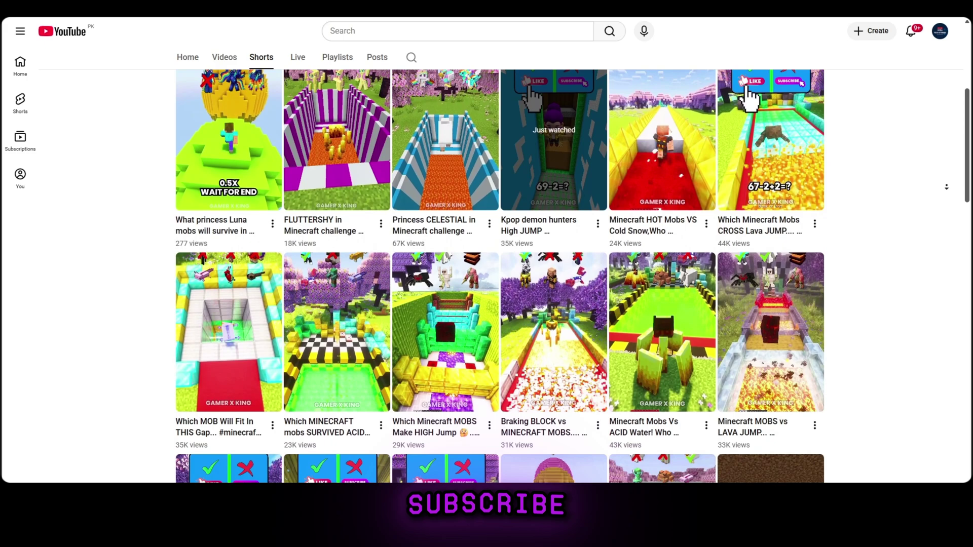
{"action": "scroll", "coordinate": [487, 304], "scroll_direction": "down", "scroll_amount": 1}
{"action": "scroll", "coordinate": [487, 305], "scroll_direction": "down", "scroll_amount": 1}
{"action": "scroll", "coordinate": [487, 304], "scroll_direction": "down", "scroll_amount": 1}
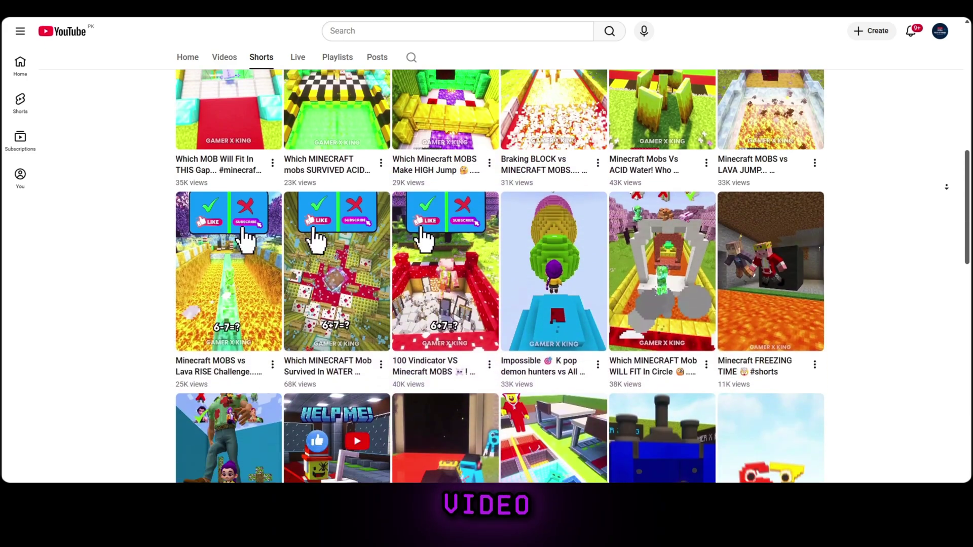
{"action": "scroll", "coordinate": [487, 304], "scroll_direction": "down", "scroll_amount": 1}
{"action": "scroll", "coordinate": [486, 304], "scroll_direction": "down", "scroll_amount": 2}
{"action": "scroll", "coordinate": [487, 305], "scroll_direction": "down", "scroll_amount": 2}
{"action": "scroll", "coordinate": [487, 304], "scroll_direction": "down", "scroll_amount": 2}
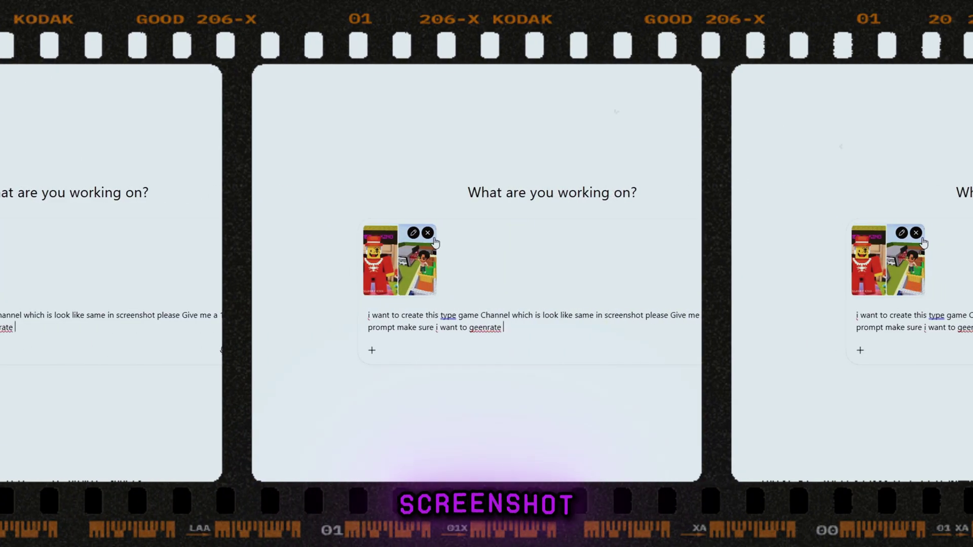
{"action": "type", "text": "fr"}
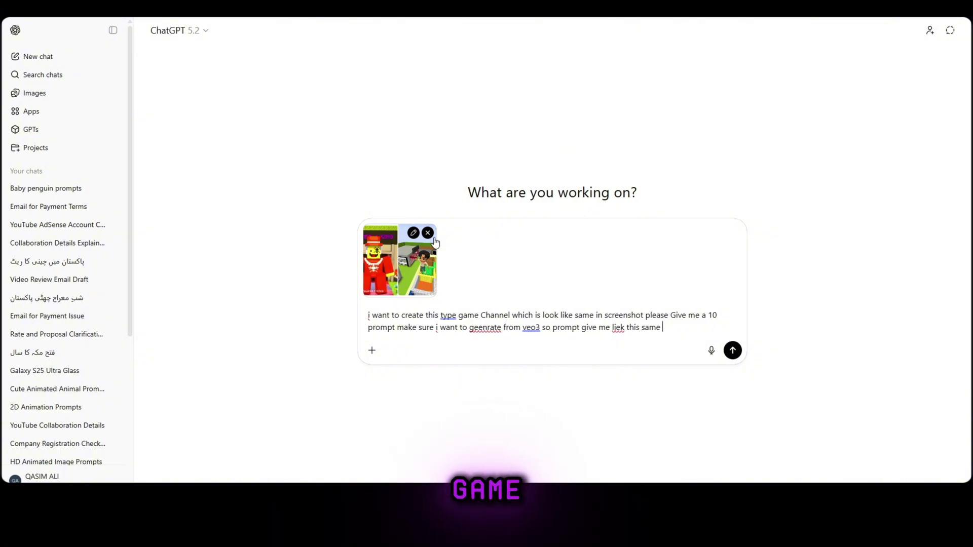
{"action": "key", "text": "Return"}
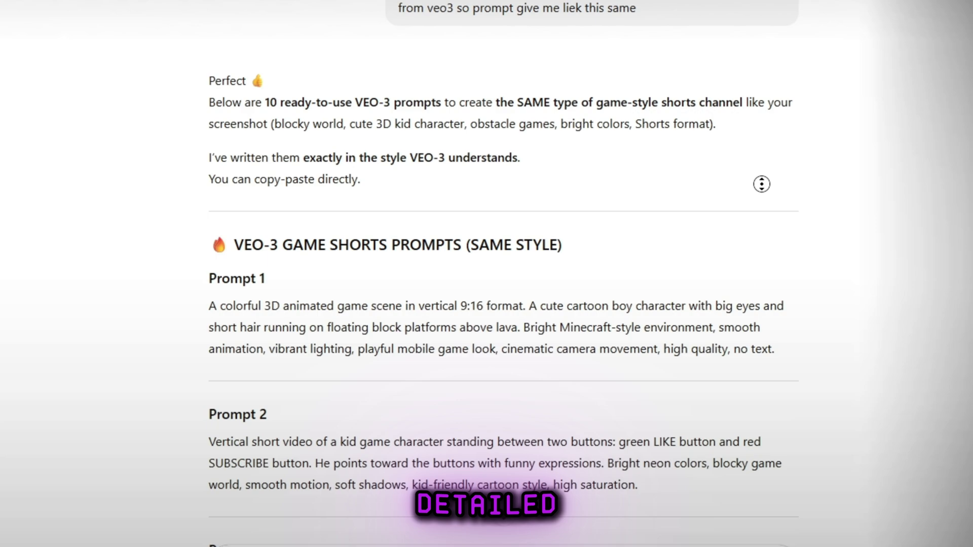
{"action": "scroll", "coordinate": [325, 219], "scroll_direction": "down", "scroll_amount": 3}
{"action": "scroll", "coordinate": [796, 220], "scroll_direction": "down", "scroll_amount": 3}
{"action": "scroll", "coordinate": [761, 205], "scroll_direction": "down", "scroll_amount": 2}
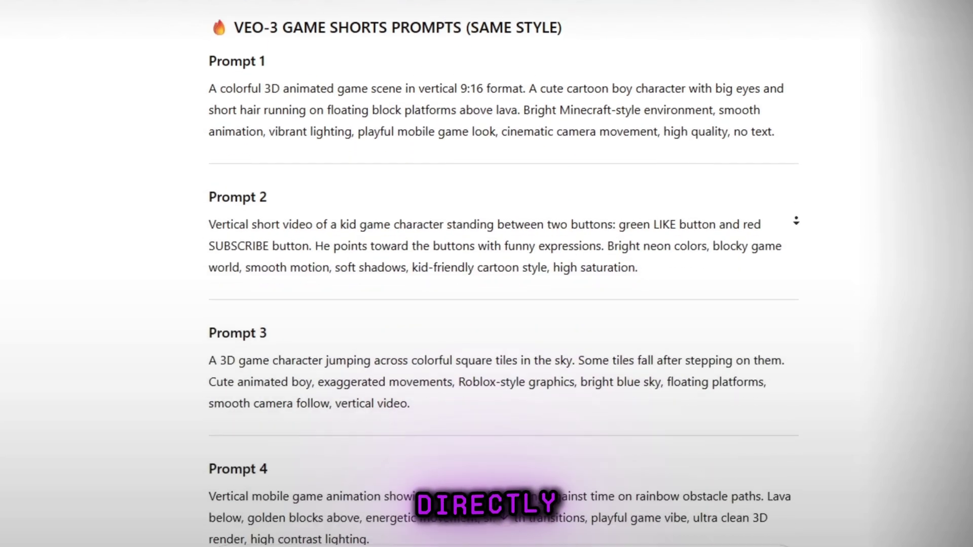
{"action": "scroll", "coordinate": [700, 182], "scroll_direction": "down", "scroll_amount": 2}
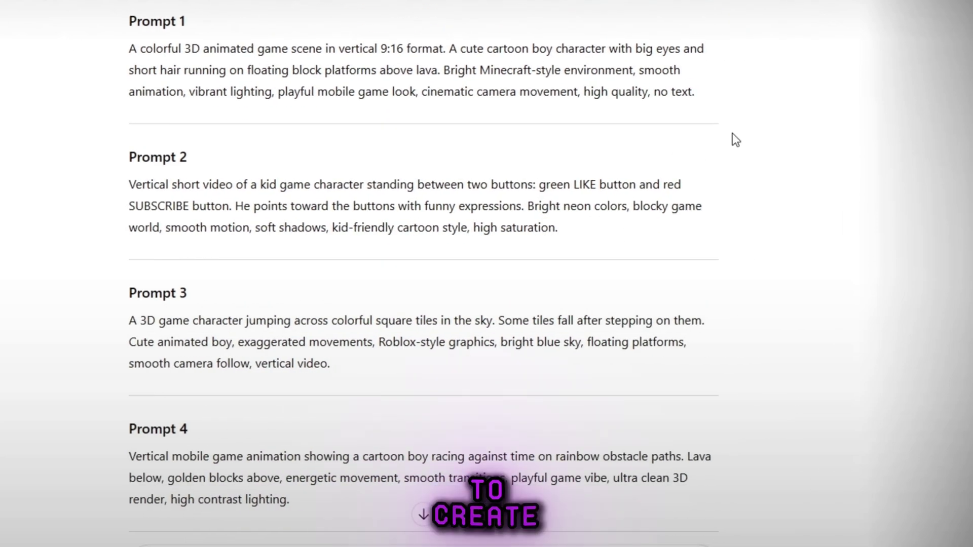
{"action": "scroll", "coordinate": [487, 275], "scroll_direction": "down", "scroll_amount": 1}
{"action": "scroll", "coordinate": [487, 274], "scroll_direction": "down", "scroll_amount": 1}
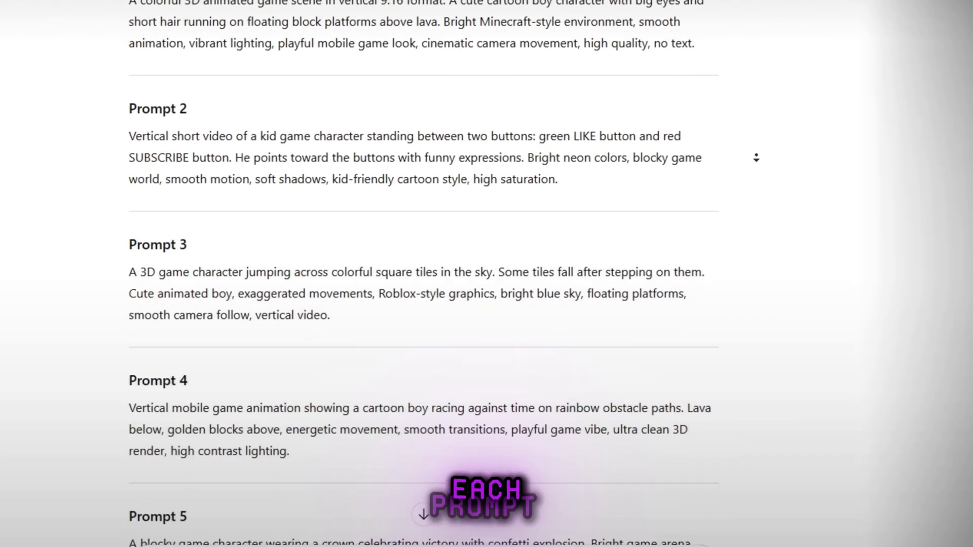
{"action": "scroll", "coordinate": [487, 274], "scroll_direction": "down", "scroll_amount": 1}
{"action": "scroll", "coordinate": [487, 274], "scroll_direction": "down", "scroll_amount": 1}
{"action": "scroll", "coordinate": [487, 274], "scroll_direction": "down", "scroll_amount": 1}
{"action": "scroll", "coordinate": [487, 274], "scroll_direction": "down", "scroll_amount": 1}
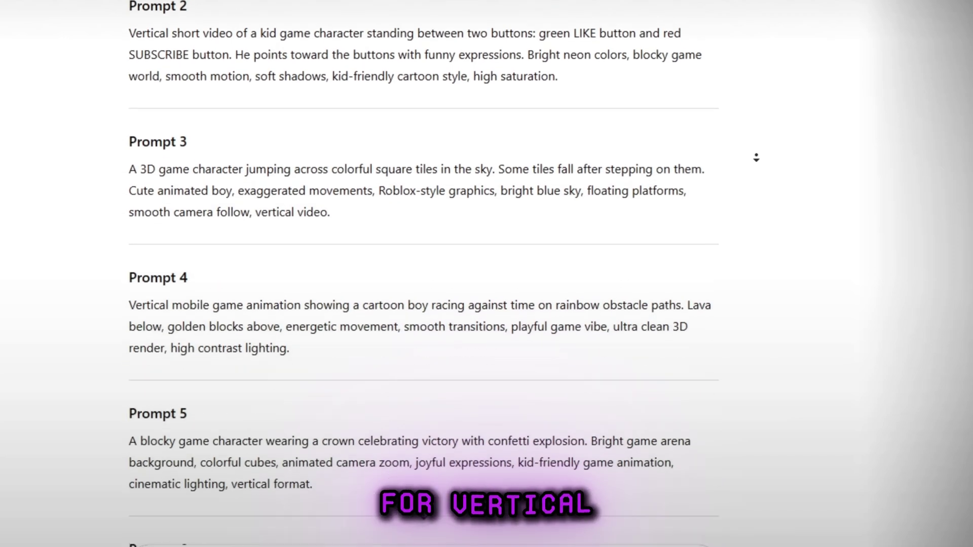
{"action": "scroll", "coordinate": [487, 274], "scroll_direction": "down", "scroll_amount": 1}
{"action": "scroll", "coordinate": [487, 274], "scroll_direction": "down", "scroll_amount": 1}
{"action": "scroll", "coordinate": [487, 274], "scroll_direction": "down", "scroll_amount": 1}
{"action": "scroll", "coordinate": [486, 274], "scroll_direction": "down", "scroll_amount": 1}
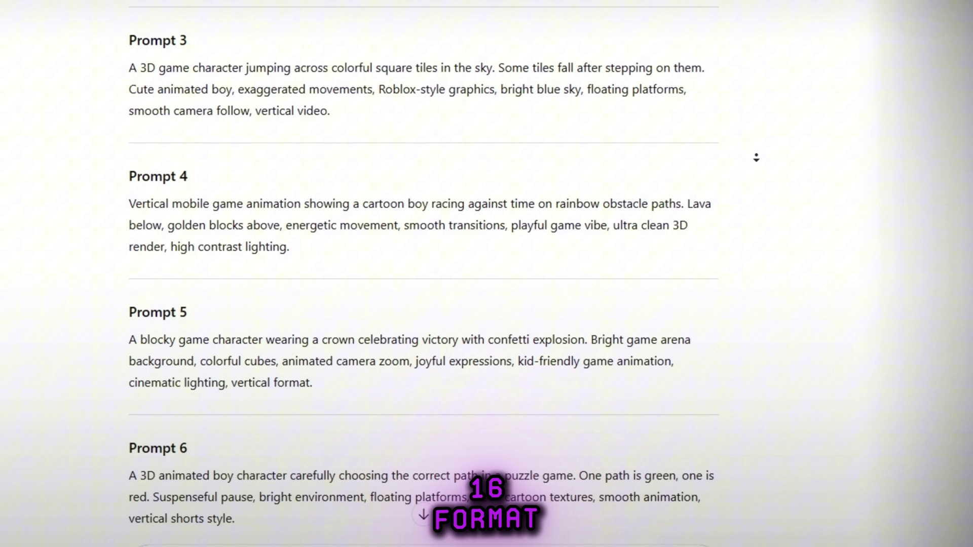
{"action": "scroll", "coordinate": [487, 275], "scroll_direction": "down", "scroll_amount": 1}
{"action": "scroll", "coordinate": [487, 275], "scroll_direction": "down", "scroll_amount": 1}
{"action": "scroll", "coordinate": [487, 274], "scroll_direction": "down", "scroll_amount": 1}
{"action": "scroll", "coordinate": [487, 274], "scroll_direction": "down", "scroll_amount": 1}
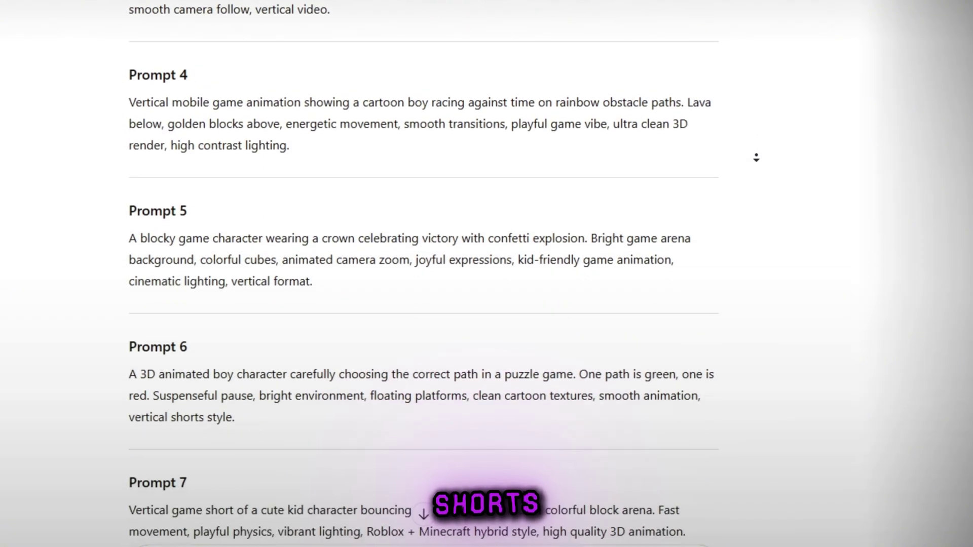
{"action": "scroll", "coordinate": [487, 274], "scroll_direction": "down", "scroll_amount": 1}
{"action": "scroll", "coordinate": [486, 274], "scroll_direction": "down", "scroll_amount": 1}
{"action": "scroll", "coordinate": [487, 273], "scroll_direction": "down", "scroll_amount": 1}
{"action": "scroll", "coordinate": [486, 273], "scroll_direction": "down", "scroll_amount": 1}
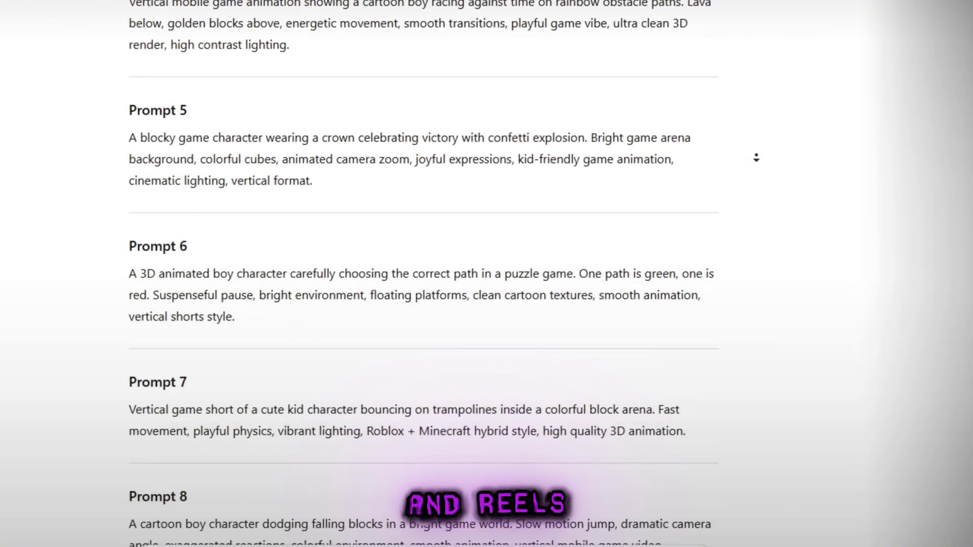
{"action": "scroll", "coordinate": [486, 274], "scroll_direction": "down", "scroll_amount": 1}
{"action": "scroll", "coordinate": [487, 274], "scroll_direction": "down", "scroll_amount": 1}
{"action": "scroll", "coordinate": [486, 275], "scroll_direction": "down", "scroll_amount": 1}
{"action": "scroll", "coordinate": [487, 275], "scroll_direction": "down", "scroll_amount": 1}
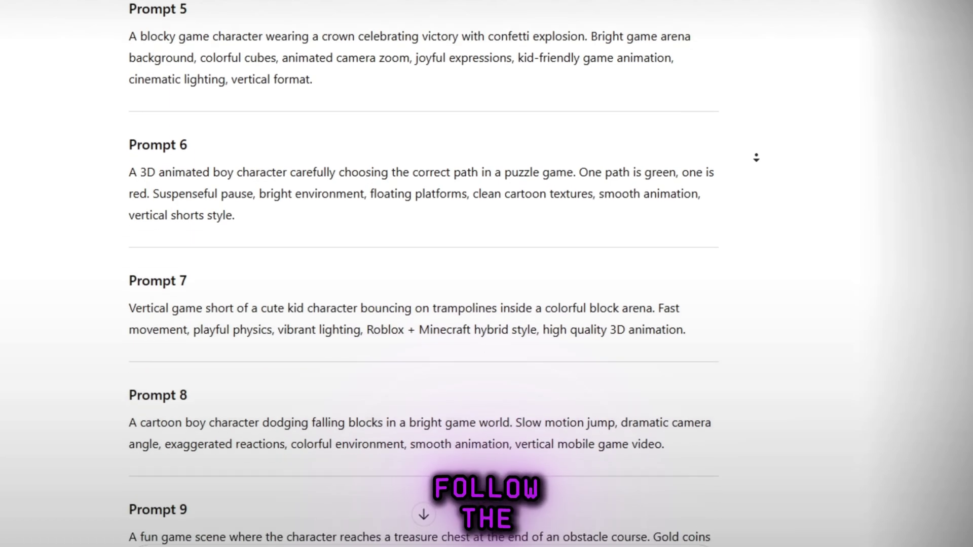
{"action": "scroll", "coordinate": [487, 274], "scroll_direction": "down", "scroll_amount": 1}
{"action": "scroll", "coordinate": [486, 273], "scroll_direction": "down", "scroll_amount": 1}
{"action": "scroll", "coordinate": [486, 274], "scroll_direction": "down", "scroll_amount": 1}
{"action": "scroll", "coordinate": [486, 274], "scroll_direction": "down", "scroll_amount": 1}
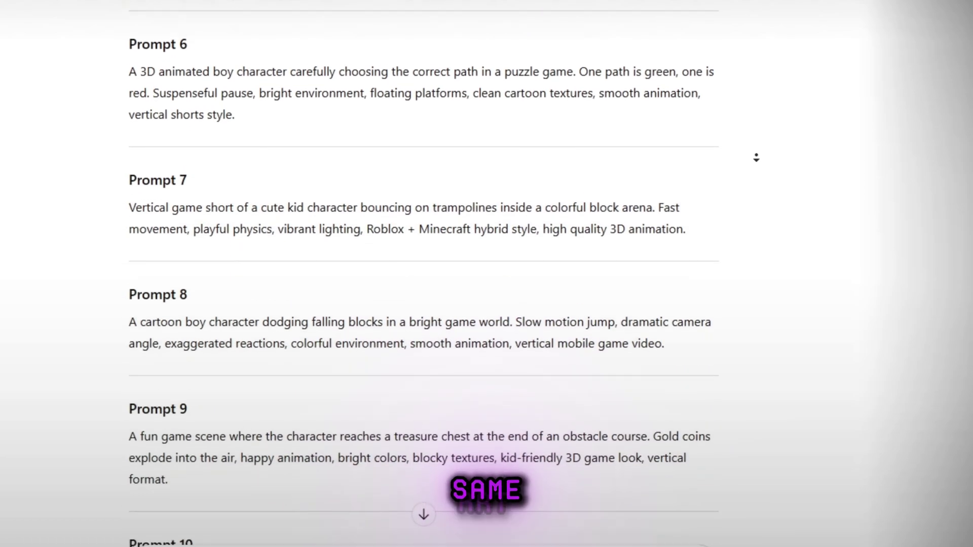
{"action": "scroll", "coordinate": [487, 273], "scroll_direction": "down", "scroll_amount": 1}
{"action": "scroll", "coordinate": [486, 275], "scroll_direction": "down", "scroll_amount": 1}
{"action": "scroll", "coordinate": [486, 274], "scroll_direction": "down", "scroll_amount": 1}
{"action": "scroll", "coordinate": [487, 274], "scroll_direction": "down", "scroll_amount": 1}
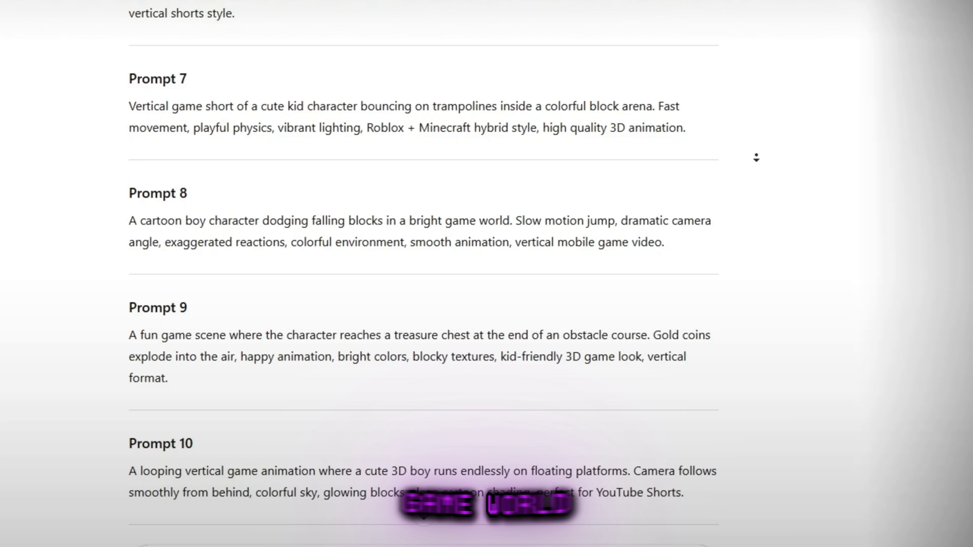
{"action": "scroll", "coordinate": [487, 274], "scroll_direction": "down", "scroll_amount": 1}
{"action": "scroll", "coordinate": [487, 274], "scroll_direction": "down", "scroll_amount": 1}
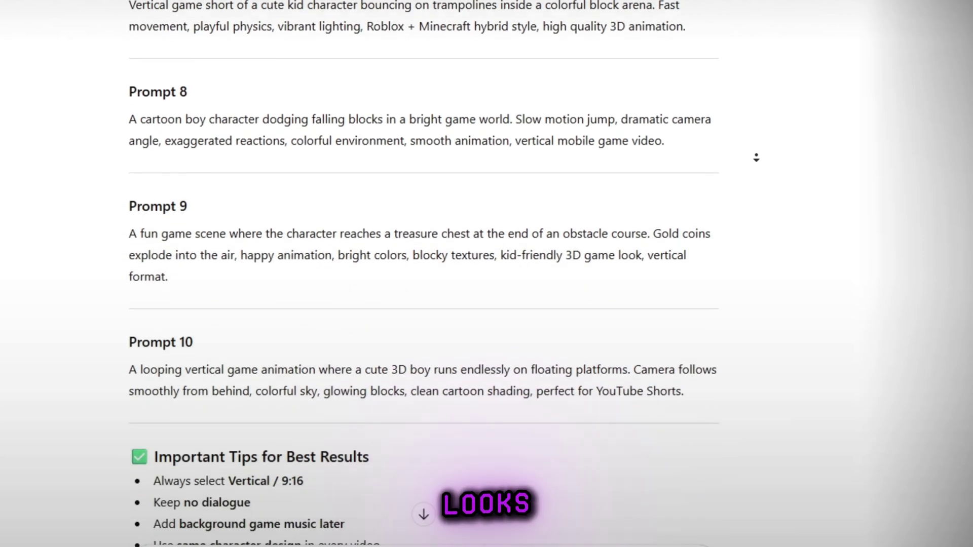
{"action": "scroll", "coordinate": [487, 274], "scroll_direction": "down", "scroll_amount": 1}
{"action": "scroll", "coordinate": [487, 274], "scroll_direction": "down", "scroll_amount": 1}
{"action": "scroll", "coordinate": [487, 274], "scroll_direction": "down", "scroll_amount": 1}
{"action": "scroll", "coordinate": [486, 275], "scroll_direction": "down", "scroll_amount": 1}
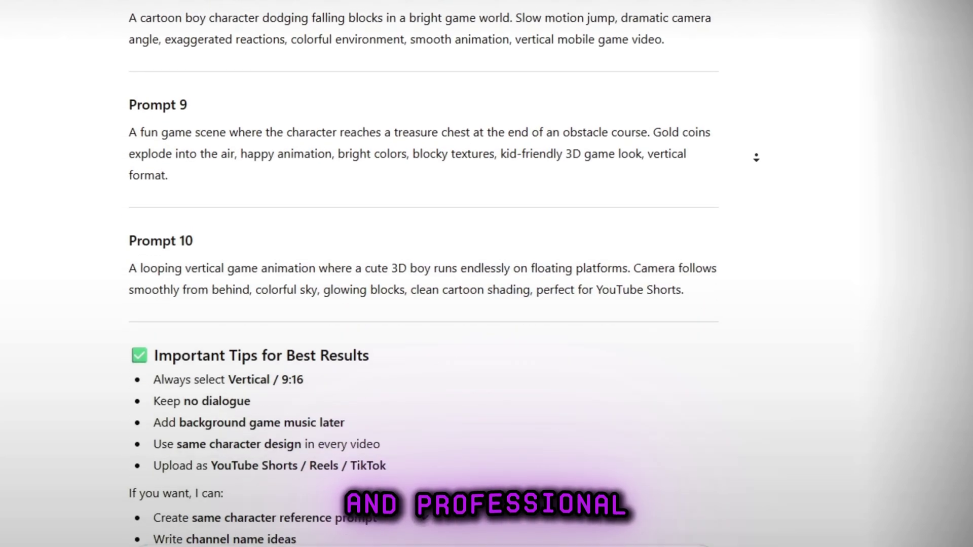
{"action": "scroll", "coordinate": [487, 274], "scroll_direction": "down", "scroll_amount": 1}
{"action": "scroll", "coordinate": [487, 274], "scroll_direction": "down", "scroll_amount": 1}
{"action": "scroll", "coordinate": [486, 274], "scroll_direction": "down", "scroll_amount": 1}
{"action": "scroll", "coordinate": [487, 274], "scroll_direction": "down", "scroll_amount": 1}
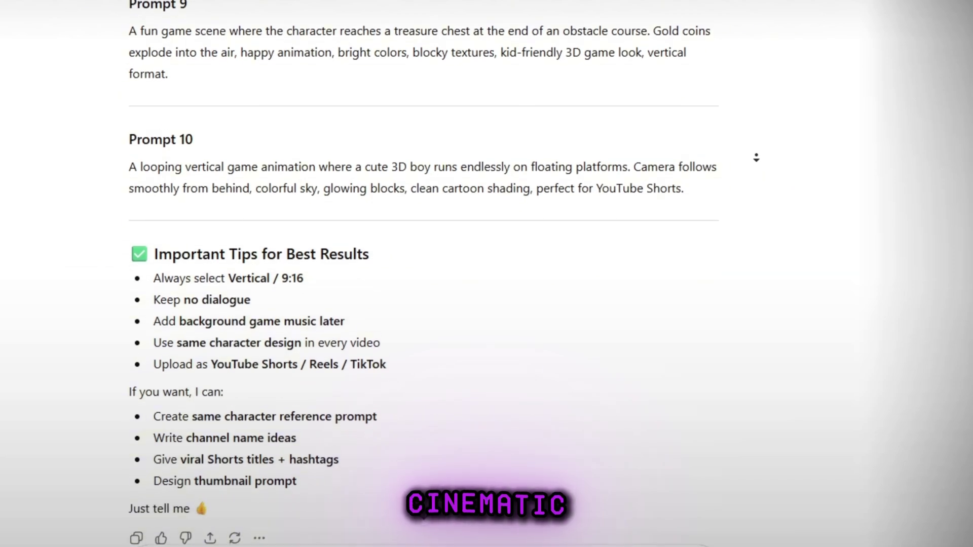
{"action": "scroll", "coordinate": [487, 274], "scroll_direction": "down", "scroll_amount": 1}
{"action": "scroll", "coordinate": [487, 274], "scroll_direction": "up", "scroll_amount": 2}
{"action": "scroll", "coordinate": [487, 274], "scroll_direction": "up", "scroll_amount": 1}
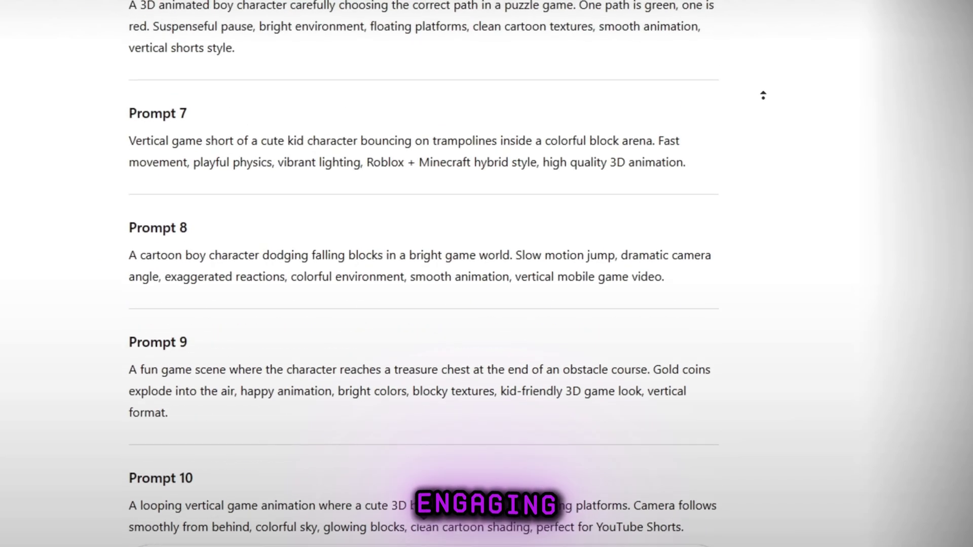
{"action": "scroll", "coordinate": [487, 274], "scroll_direction": "up", "scroll_amount": 1}
{"action": "scroll", "coordinate": [487, 274], "scroll_direction": "up", "scroll_amount": 1}
{"action": "scroll", "coordinate": [487, 274], "scroll_direction": "up", "scroll_amount": 1}
{"action": "scroll", "coordinate": [487, 274], "scroll_direction": "up", "scroll_amount": 1}
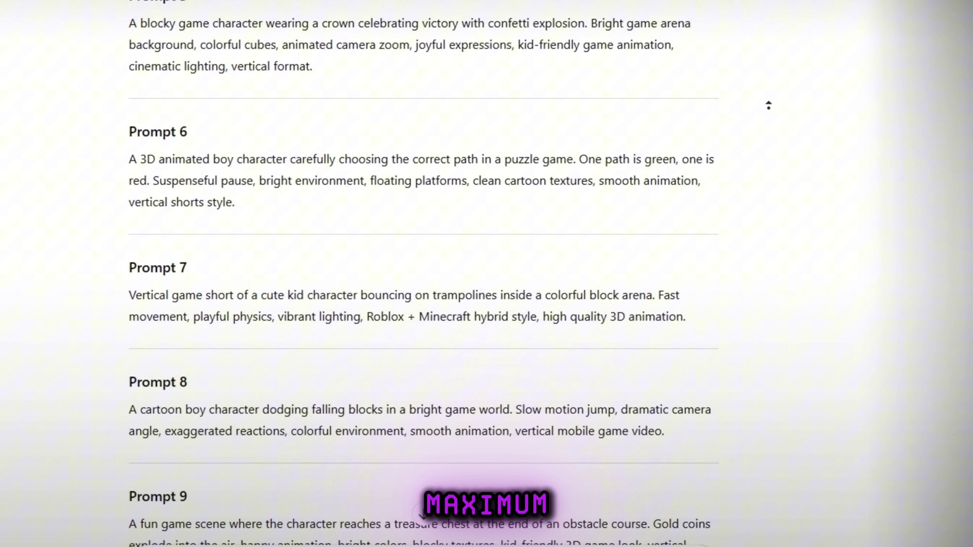
{"action": "scroll", "coordinate": [487, 274], "scroll_direction": "up", "scroll_amount": 1}
{"action": "scroll", "coordinate": [486, 274], "scroll_direction": "up", "scroll_amount": 1}
{"action": "scroll", "coordinate": [487, 274], "scroll_direction": "up", "scroll_amount": 1}
{"action": "scroll", "coordinate": [486, 274], "scroll_direction": "up", "scroll_amount": 1}
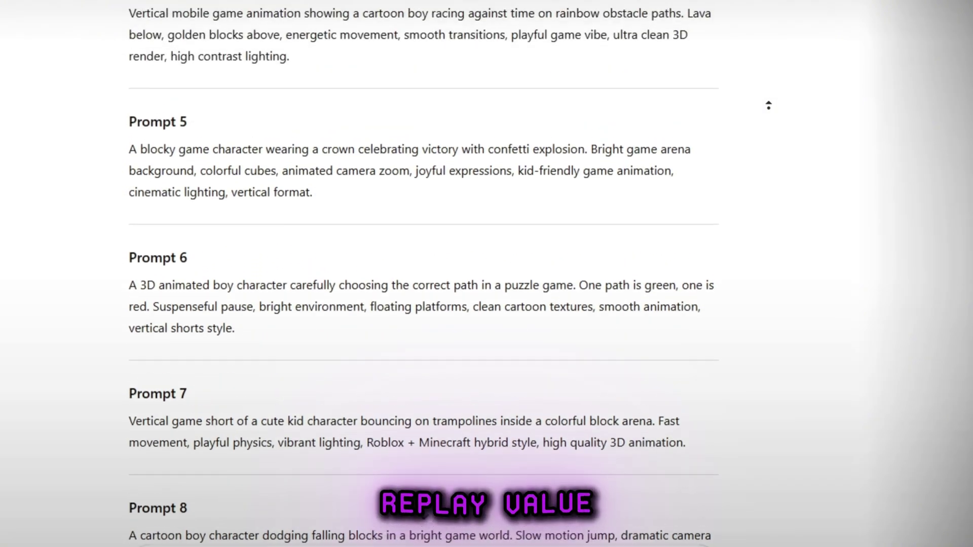
{"action": "scroll", "coordinate": [487, 274], "scroll_direction": "up", "scroll_amount": 1}
{"action": "scroll", "coordinate": [487, 273], "scroll_direction": "up", "scroll_amount": 1}
{"action": "scroll", "coordinate": [487, 274], "scroll_direction": "up", "scroll_amount": 1}
{"action": "scroll", "coordinate": [487, 274], "scroll_direction": "up", "scroll_amount": 1}
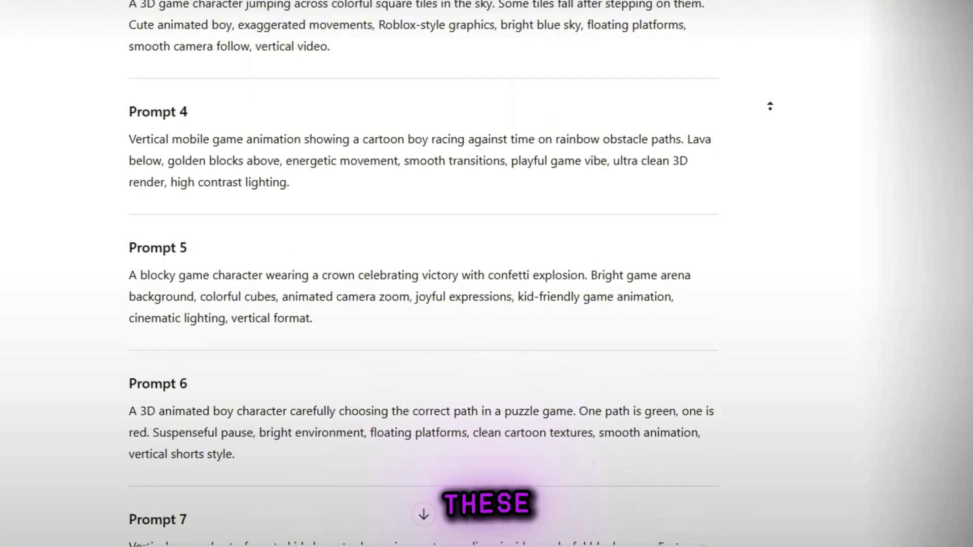
{"action": "scroll", "coordinate": [487, 273], "scroll_direction": "up", "scroll_amount": 1}
{"action": "scroll", "coordinate": [487, 274], "scroll_direction": "up", "scroll_amount": 1}
{"action": "scroll", "coordinate": [487, 274], "scroll_direction": "up", "scroll_amount": 1}
{"action": "scroll", "coordinate": [803, 111], "scroll_direction": "up", "scroll_amount": 1}
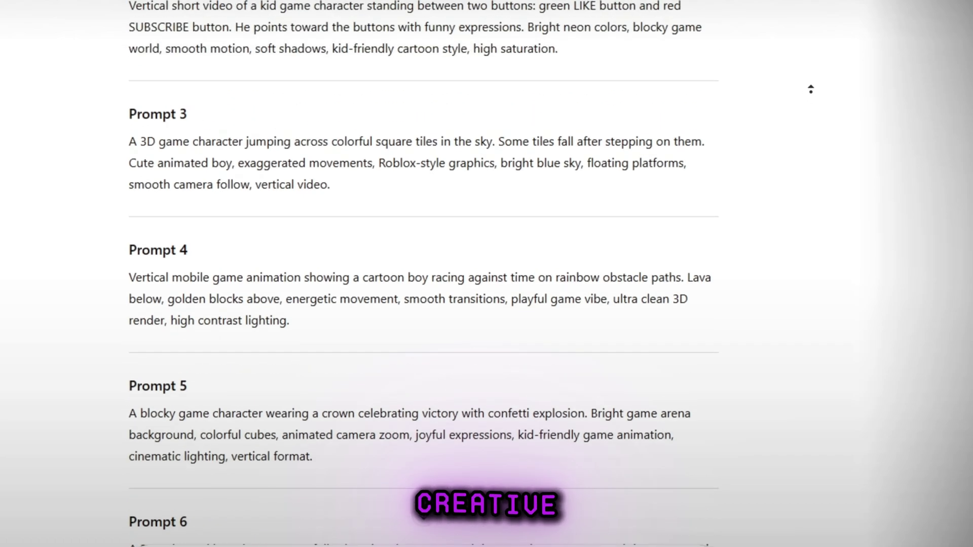
{"action": "scroll", "coordinate": [803, 111], "scroll_direction": "up", "scroll_amount": 1}
{"action": "scroll", "coordinate": [810, 96], "scroll_direction": "up", "scroll_amount": 1}
Select the whole Prompt 1 paragraph about the boy running on blocks above lava for copying.
{"action": "triple_click", "coordinate": [349, 86]}
{"action": "right_click", "coordinate": [348, 85]}
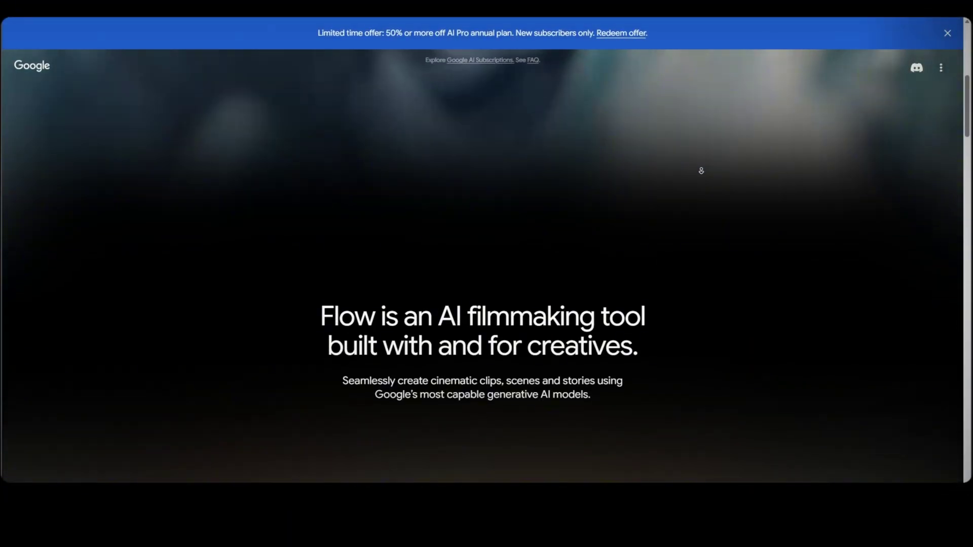
{"action": "scroll", "coordinate": [701, 170], "scroll_direction": "down", "scroll_amount": 2}
{"action": "scroll", "coordinate": [702, 171], "scroll_direction": "down", "scroll_amount": 2}
{"action": "scroll", "coordinate": [701, 171], "scroll_direction": "down", "scroll_amount": 2}
{"action": "scroll", "coordinate": [701, 170], "scroll_direction": "down", "scroll_amount": 2}
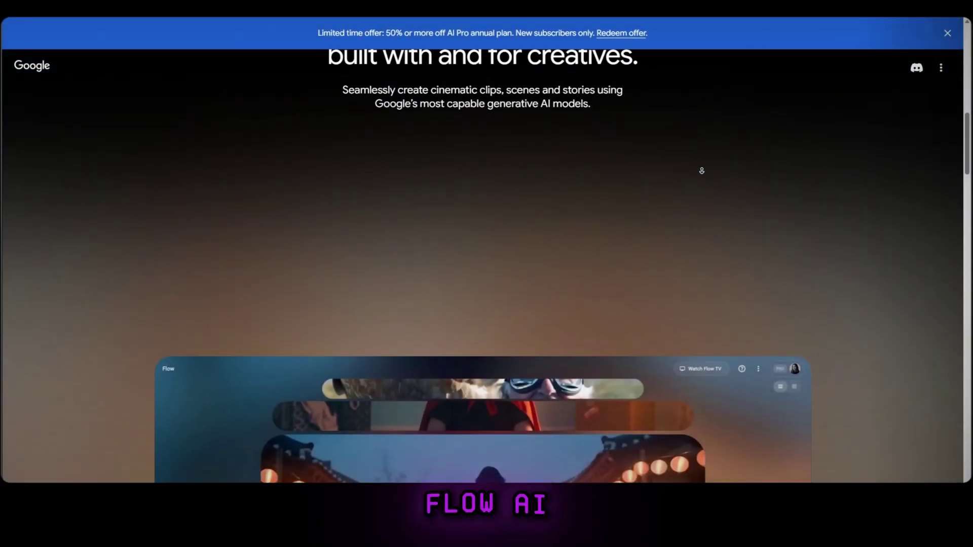
{"action": "scroll", "coordinate": [701, 170], "scroll_direction": "down", "scroll_amount": 2}
{"action": "scroll", "coordinate": [707, 164], "scroll_direction": "down", "scroll_amount": 2}
{"action": "scroll", "coordinate": [710, 160], "scroll_direction": "down", "scroll_amount": 1}
{"action": "scroll", "coordinate": [710, 159], "scroll_direction": "down", "scroll_amount": 2}
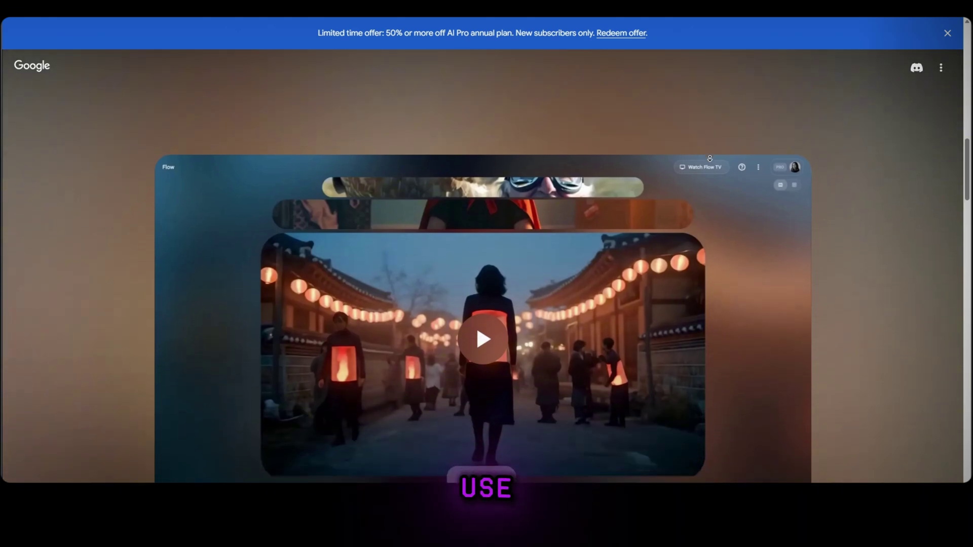
{"action": "scroll", "coordinate": [710, 160], "scroll_direction": "down", "scroll_amount": 2}
{"action": "scroll", "coordinate": [710, 160], "scroll_direction": "down", "scroll_amount": 2}
{"action": "scroll", "coordinate": [711, 160], "scroll_direction": "down", "scroll_amount": 2}
{"action": "scroll", "coordinate": [710, 159], "scroll_direction": "down", "scroll_amount": 2}
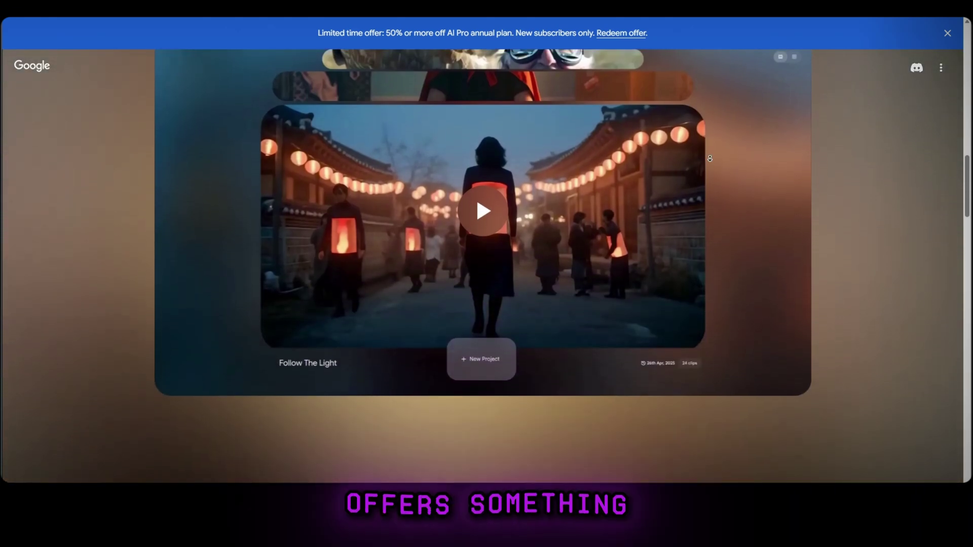
{"action": "scroll", "coordinate": [710, 159], "scroll_direction": "down", "scroll_amount": 2}
{"action": "scroll", "coordinate": [710, 158], "scroll_direction": "down", "scroll_amount": 2}
{"action": "scroll", "coordinate": [710, 159], "scroll_direction": "down", "scroll_amount": 2}
{"action": "scroll", "coordinate": [710, 159], "scroll_direction": "down", "scroll_amount": 2}
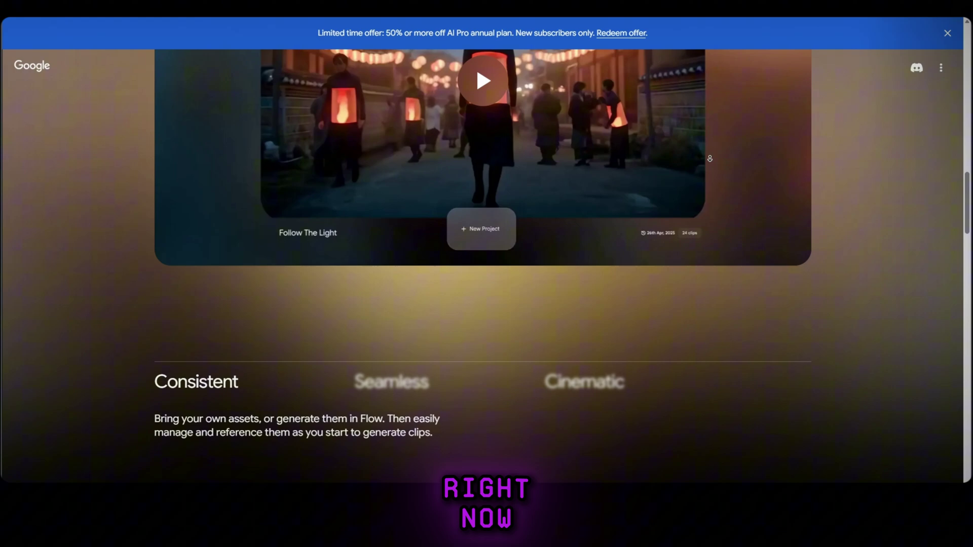
{"action": "scroll", "coordinate": [710, 158], "scroll_direction": "down", "scroll_amount": 2}
{"action": "scroll", "coordinate": [711, 158], "scroll_direction": "down", "scroll_amount": 2}
{"action": "scroll", "coordinate": [710, 159], "scroll_direction": "down", "scroll_amount": 2}
{"action": "scroll", "coordinate": [710, 158], "scroll_direction": "down", "scroll_amount": 2}
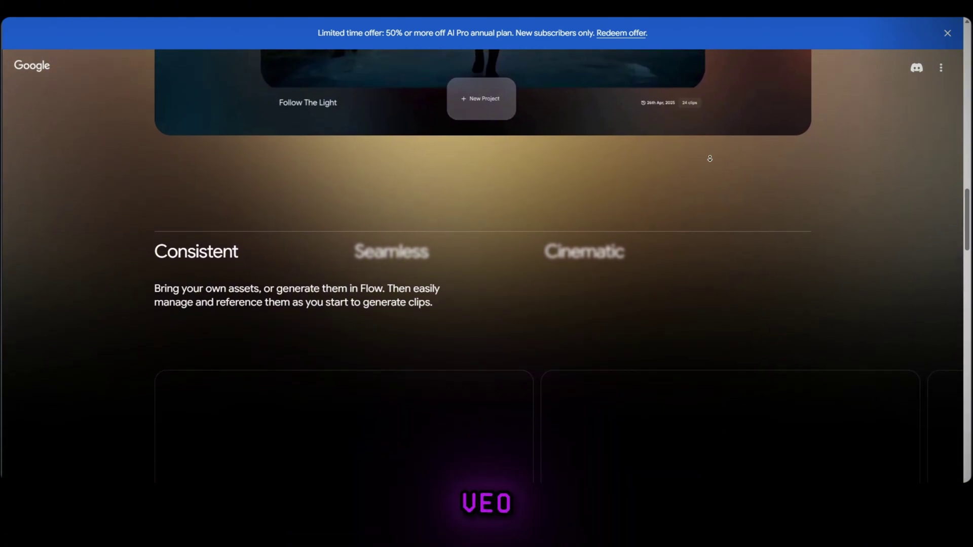
{"action": "scroll", "coordinate": [710, 158], "scroll_direction": "down", "scroll_amount": 2}
{"action": "scroll", "coordinate": [711, 159], "scroll_direction": "down", "scroll_amount": 2}
{"action": "scroll", "coordinate": [710, 158], "scroll_direction": "down", "scroll_amount": 2}
{"action": "scroll", "coordinate": [710, 158], "scroll_direction": "down", "scroll_amount": 2}
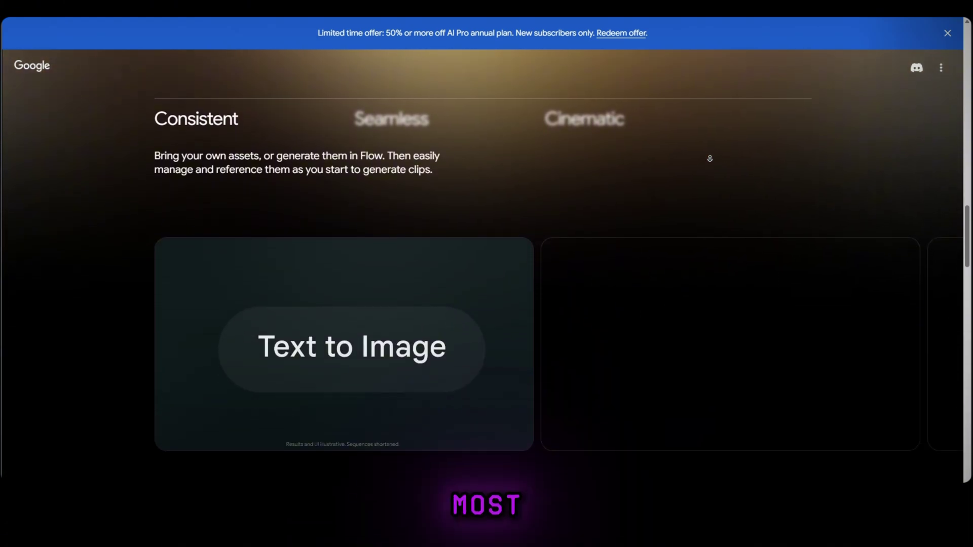
{"action": "scroll", "coordinate": [710, 158], "scroll_direction": "down", "scroll_amount": 2}
{"action": "scroll", "coordinate": [710, 159], "scroll_direction": "down", "scroll_amount": 2}
{"action": "scroll", "coordinate": [710, 158], "scroll_direction": "down", "scroll_amount": 2}
{"action": "scroll", "coordinate": [710, 159], "scroll_direction": "down", "scroll_amount": 2}
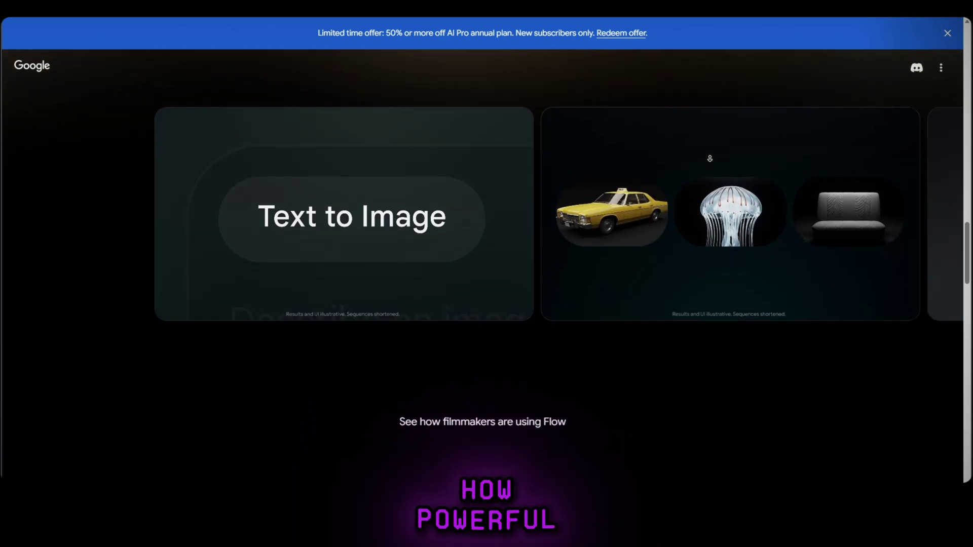
{"action": "scroll", "coordinate": [710, 159], "scroll_direction": "down", "scroll_amount": 2}
{"action": "scroll", "coordinate": [710, 158], "scroll_direction": "down", "scroll_amount": 2}
{"action": "scroll", "coordinate": [710, 158], "scroll_direction": "down", "scroll_amount": 2}
{"action": "scroll", "coordinate": [710, 158], "scroll_direction": "down", "scroll_amount": 2}
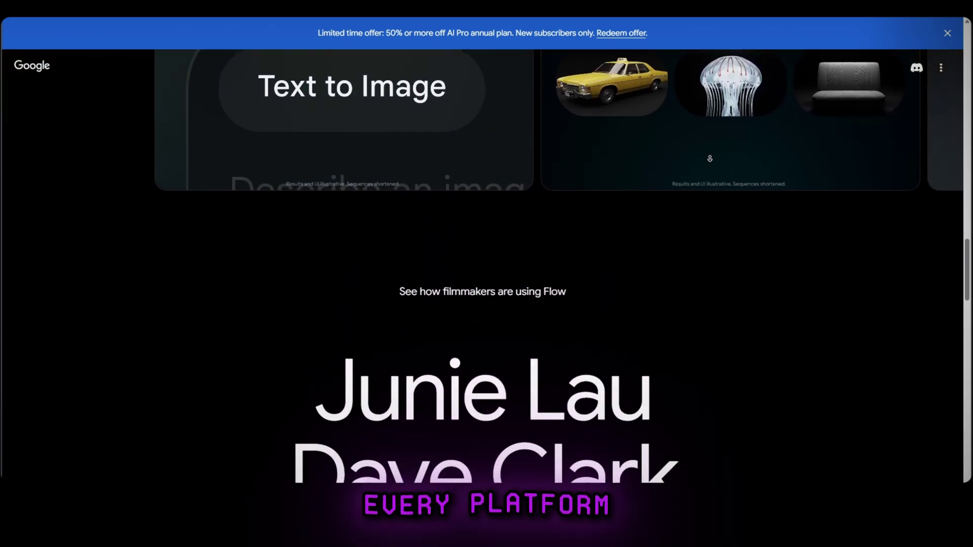
{"action": "scroll", "coordinate": [710, 158], "scroll_direction": "down", "scroll_amount": 2}
{"action": "scroll", "coordinate": [710, 159], "scroll_direction": "down", "scroll_amount": 2}
{"action": "scroll", "coordinate": [710, 159], "scroll_direction": "down", "scroll_amount": 2}
{"action": "scroll", "coordinate": [710, 158], "scroll_direction": "down", "scroll_amount": 2}
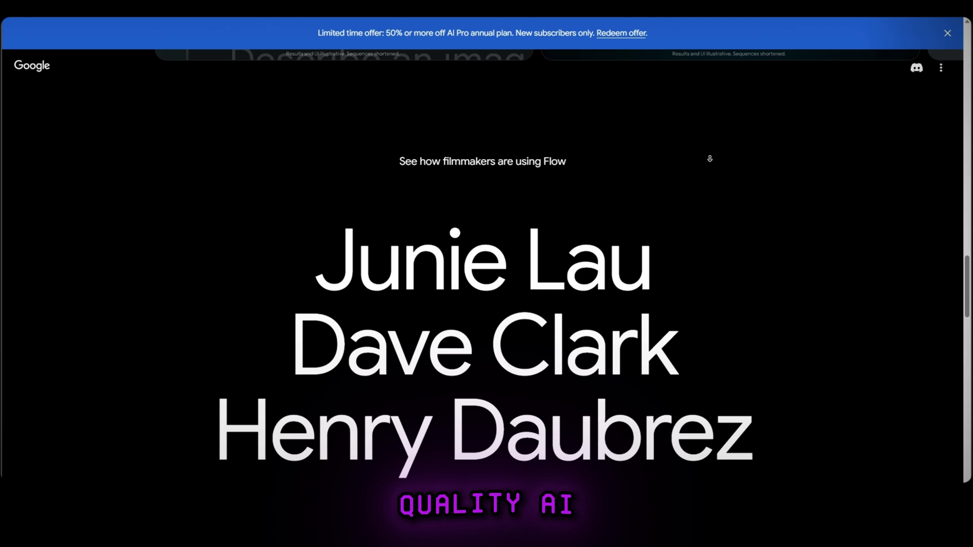
{"action": "scroll", "coordinate": [710, 158], "scroll_direction": "down", "scroll_amount": 2}
{"action": "scroll", "coordinate": [711, 158], "scroll_direction": "down", "scroll_amount": 2}
{"action": "scroll", "coordinate": [710, 159], "scroll_direction": "down", "scroll_amount": 2}
{"action": "scroll", "coordinate": [710, 158], "scroll_direction": "down", "scroll_amount": 2}
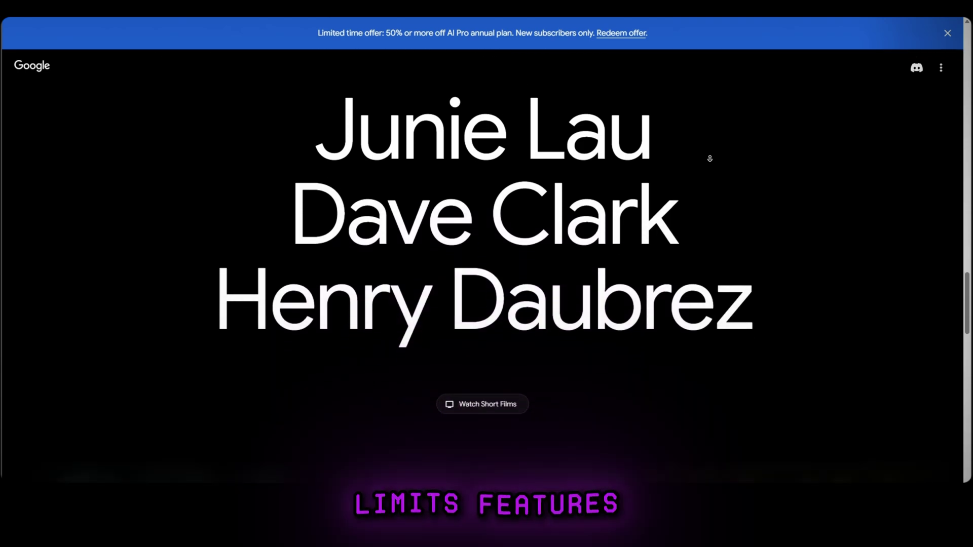
{"action": "scroll", "coordinate": [710, 159], "scroll_direction": "down", "scroll_amount": 2}
{"action": "scroll", "coordinate": [710, 159], "scroll_direction": "down", "scroll_amount": 2}
{"action": "scroll", "coordinate": [710, 158], "scroll_direction": "down", "scroll_amount": 2}
{"action": "scroll", "coordinate": [710, 158], "scroll_direction": "down", "scroll_amount": 2}
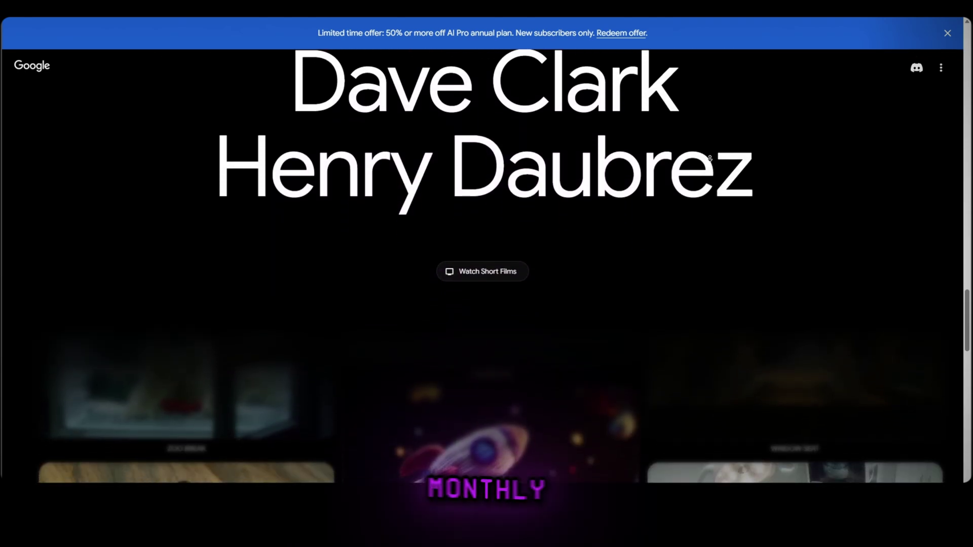
{"action": "scroll", "coordinate": [710, 158], "scroll_direction": "down", "scroll_amount": 2}
{"action": "scroll", "coordinate": [711, 158], "scroll_direction": "down", "scroll_amount": 2}
{"action": "scroll", "coordinate": [710, 158], "scroll_direction": "down", "scroll_amount": 2}
{"action": "scroll", "coordinate": [711, 159], "scroll_direction": "down", "scroll_amount": 2}
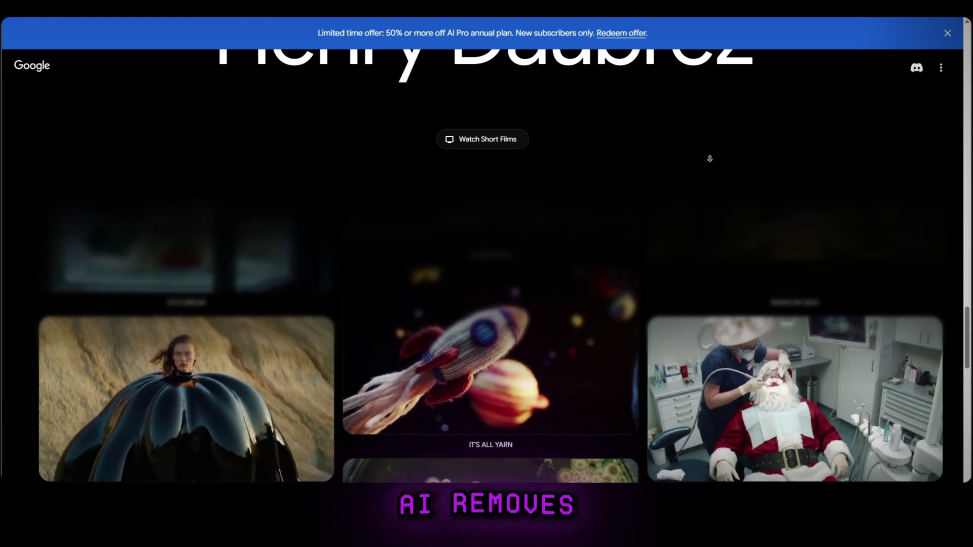
{"action": "scroll", "coordinate": [710, 159], "scroll_direction": "down", "scroll_amount": 2}
{"action": "scroll", "coordinate": [710, 159], "scroll_direction": "down", "scroll_amount": 2}
{"action": "scroll", "coordinate": [711, 158], "scroll_direction": "down", "scroll_amount": 2}
{"action": "scroll", "coordinate": [710, 158], "scroll_direction": "down", "scroll_amount": 2}
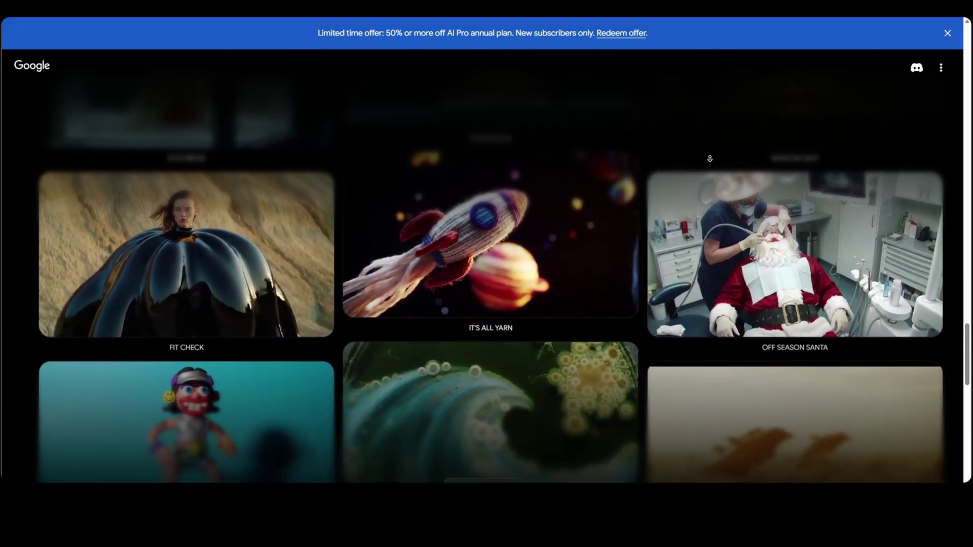
{"action": "scroll", "coordinate": [710, 159], "scroll_direction": "down", "scroll_amount": 2}
{"action": "scroll", "coordinate": [710, 159], "scroll_direction": "down", "scroll_amount": 2}
{"action": "scroll", "coordinate": [711, 158], "scroll_direction": "down", "scroll_amount": 2}
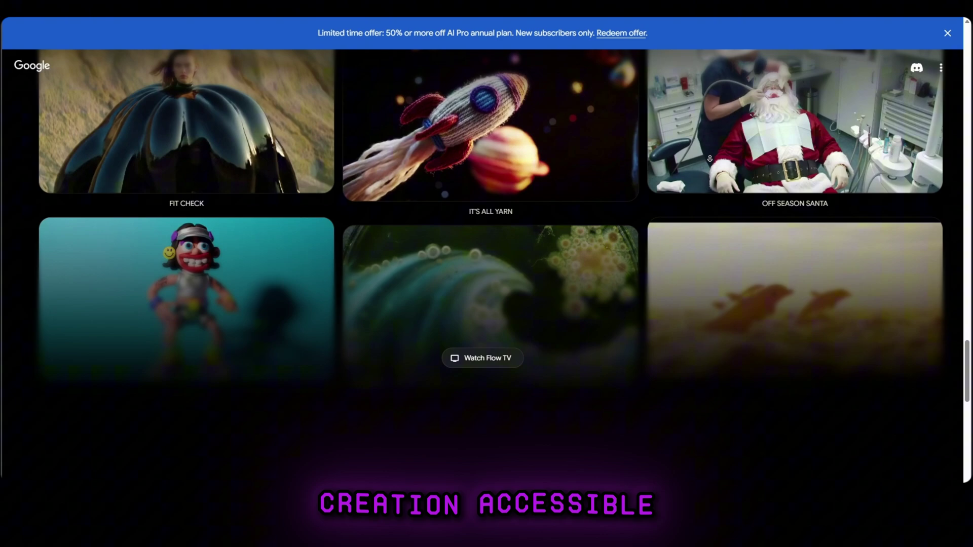
{"action": "scroll", "coordinate": [709, 158], "scroll_direction": "down", "scroll_amount": 4}
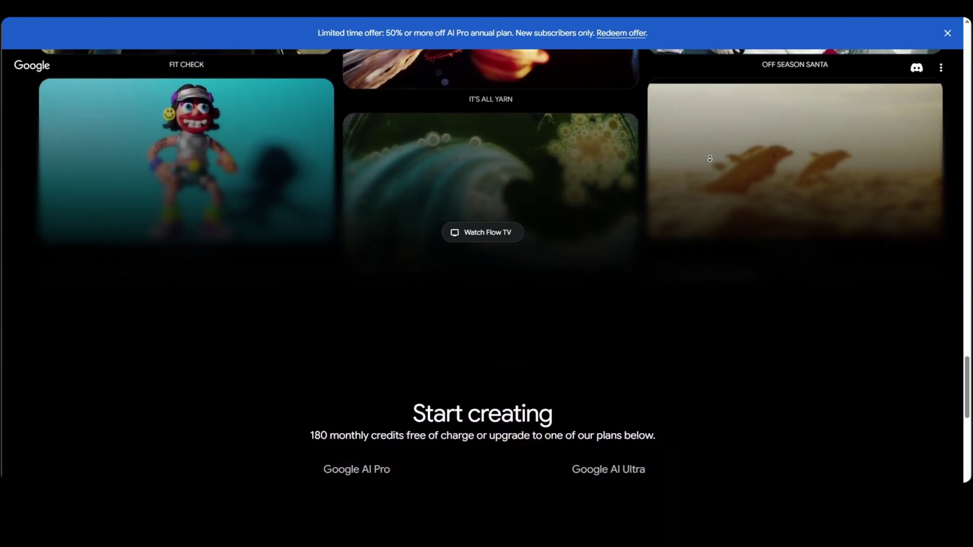
{"action": "scroll", "coordinate": [709, 158], "scroll_direction": "down", "scroll_amount": 4}
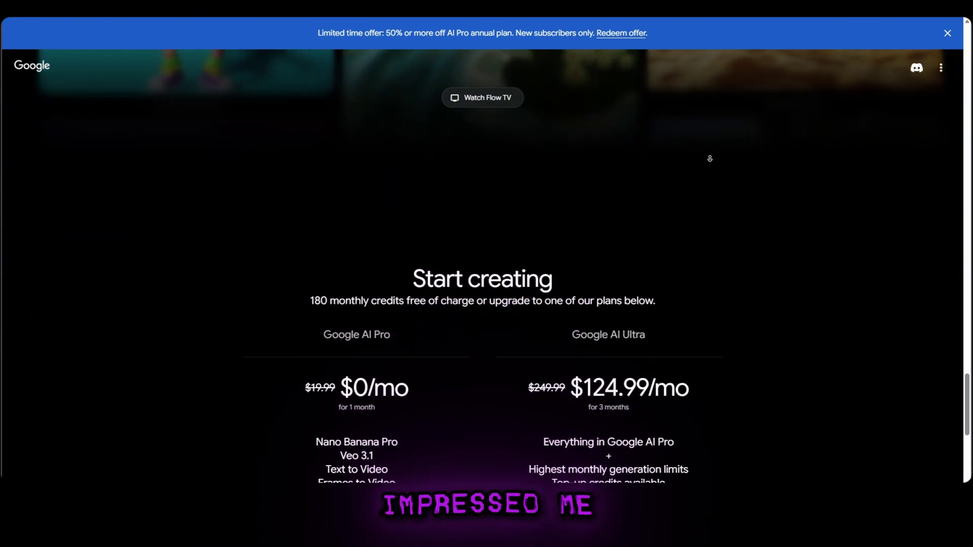
{"action": "scroll", "coordinate": [710, 158], "scroll_direction": "down", "scroll_amount": 4}
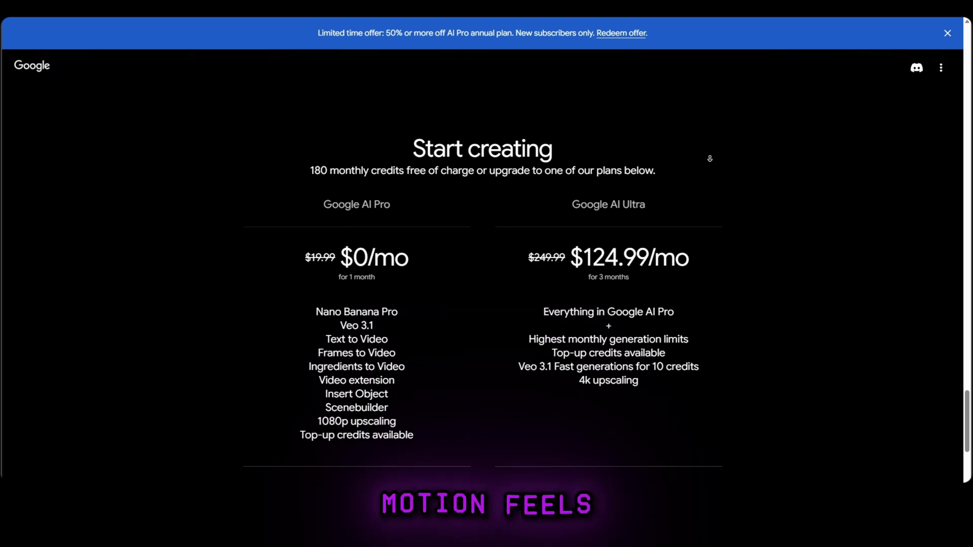
{"action": "scroll", "coordinate": [710, 159], "scroll_direction": "down", "scroll_amount": 4}
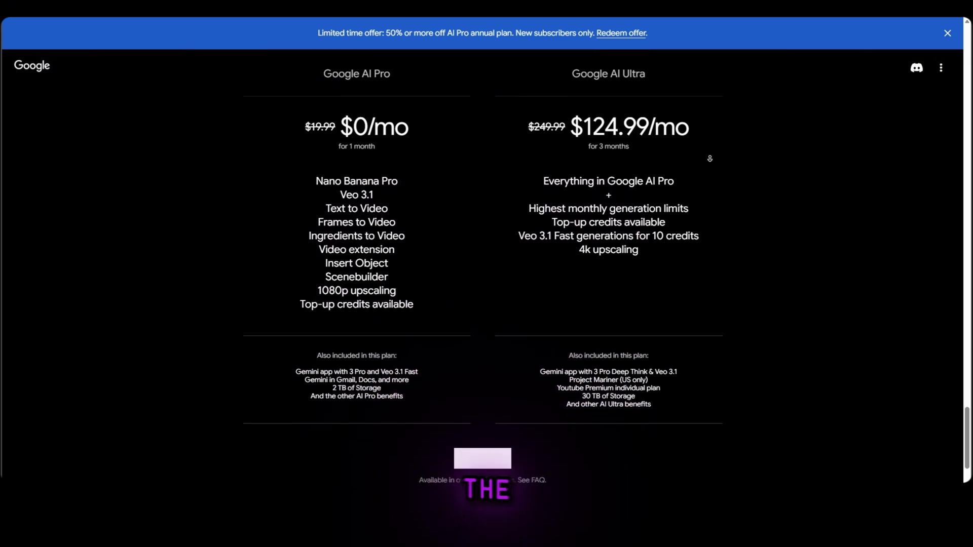
{"action": "scroll", "coordinate": [709, 158], "scroll_direction": "down", "scroll_amount": 4}
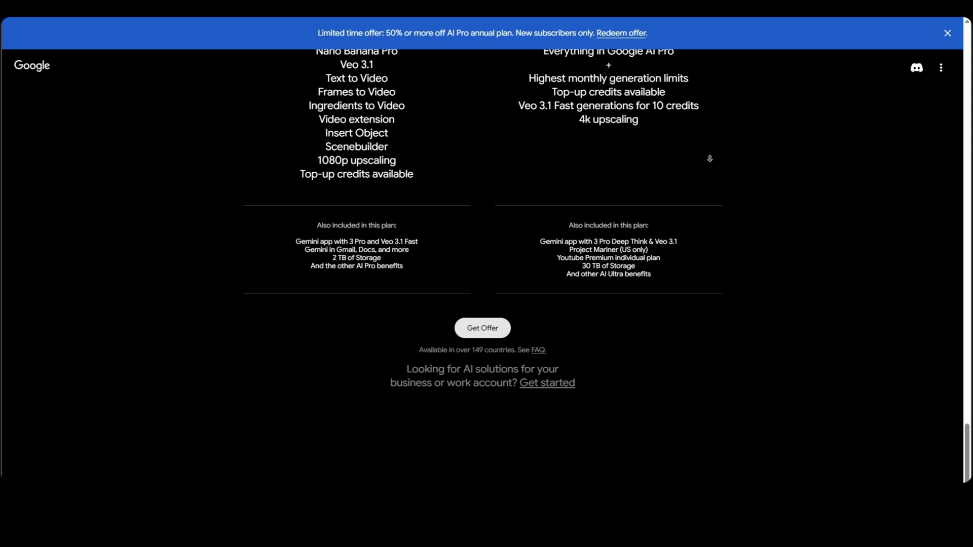
{"action": "scroll", "coordinate": [709, 158], "scroll_direction": "down", "scroll_amount": 1}
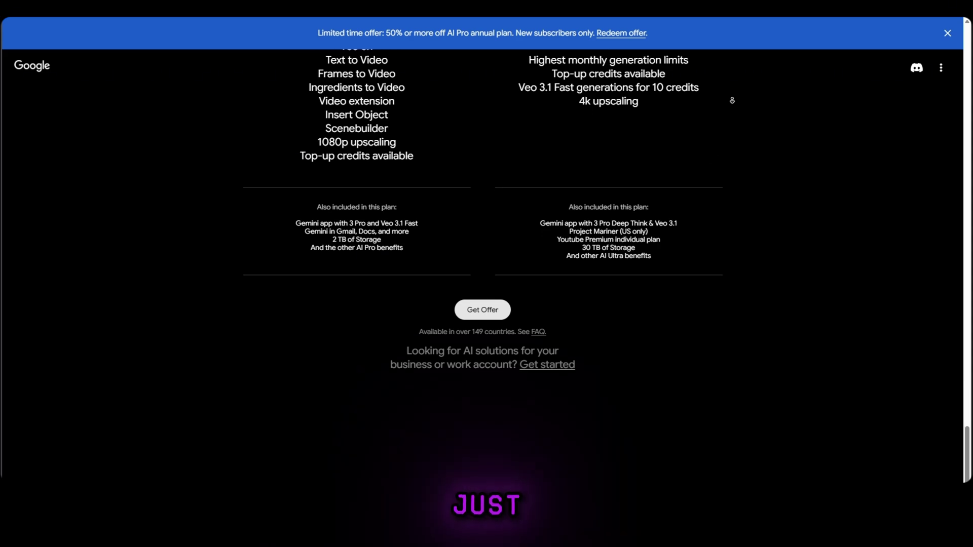
{"action": "scroll", "coordinate": [746, 72], "scroll_direction": "up", "scroll_amount": 3}
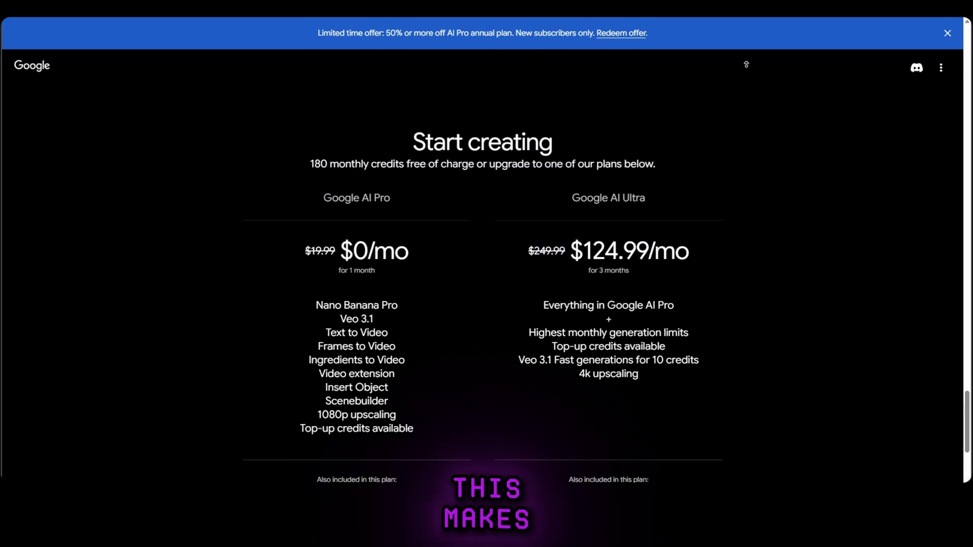
{"action": "scroll", "coordinate": [757, 66], "scroll_direction": "up", "scroll_amount": 8}
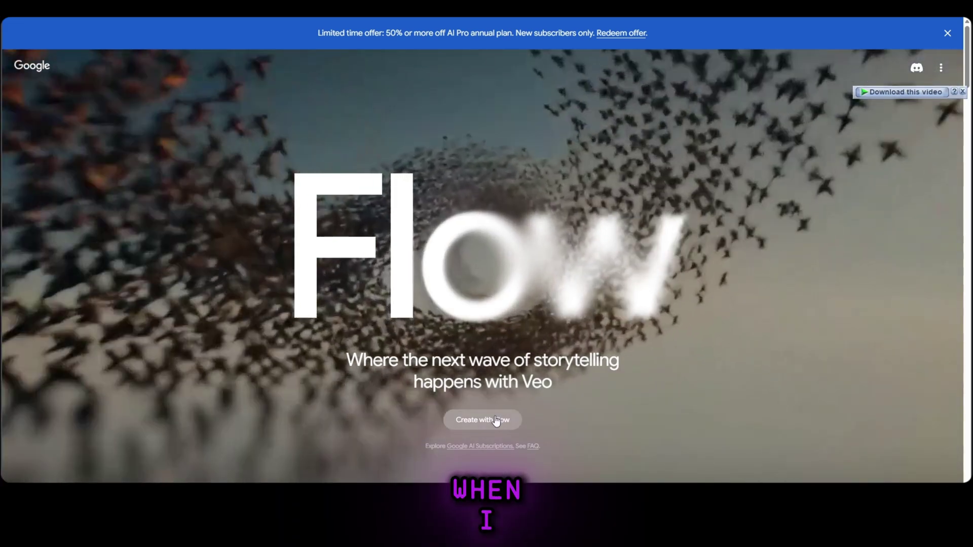
Enter Flow, dismiss the account panel and start a new empty project.
{"action": "left_click", "coordinate": [495, 416]}
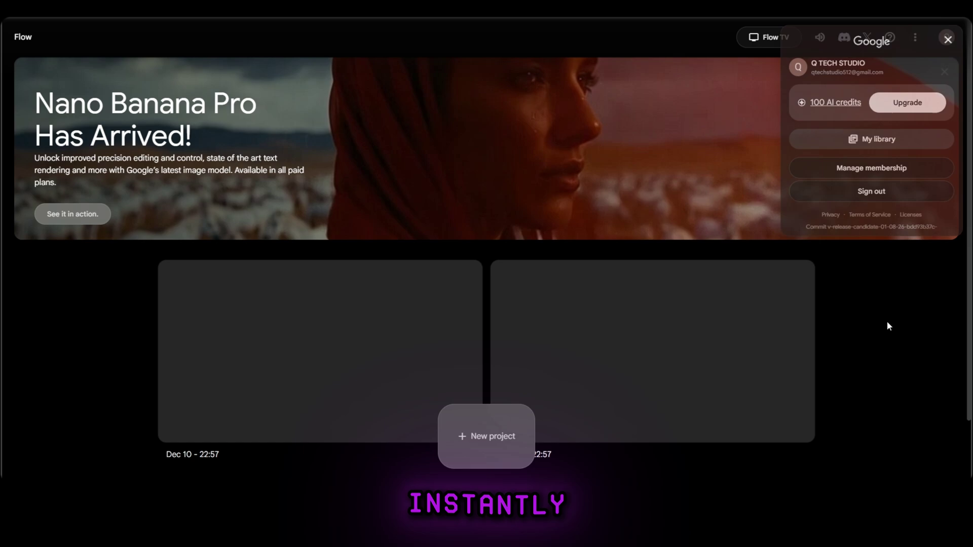
{"action": "left_click", "coordinate": [886, 321]}
{"action": "scroll", "coordinate": [463, 320], "scroll_direction": "down", "scroll_amount": 2}
{"action": "left_click", "coordinate": [524, 417]}
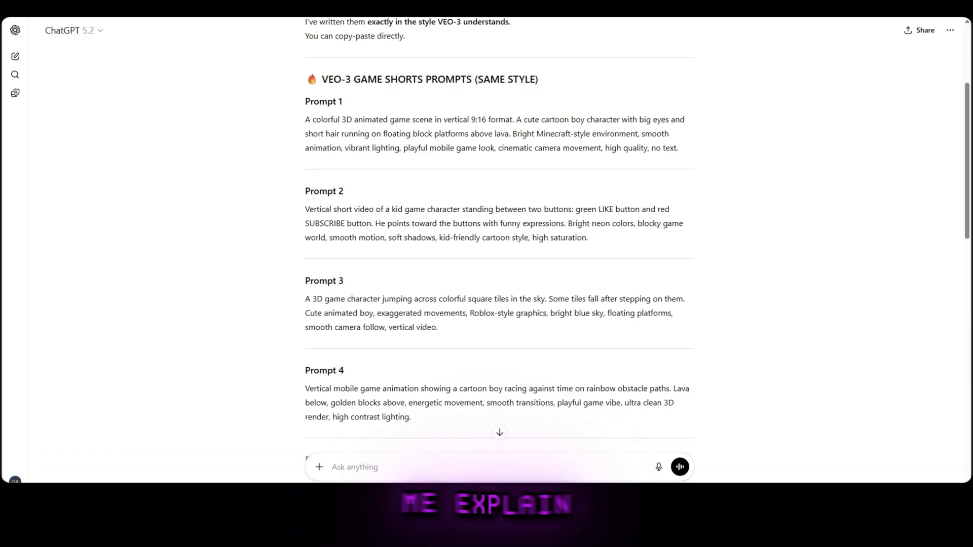
{"action": "scroll", "coordinate": [486, 274], "scroll_direction": "up", "scroll_amount": 3}
Copy Prompt 1 from ChatGPT and paste the lava-running boy prompt into Flow's prompt box.
{"action": "triple_click", "coordinate": [380, 228]}
{"action": "key", "text": "ctrl+c"}
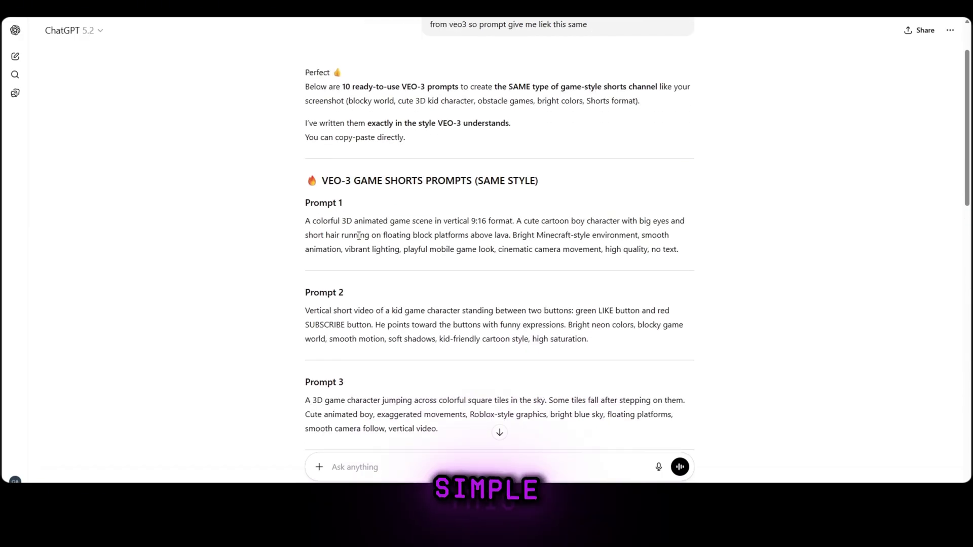
{"action": "right_click", "coordinate": [374, 242]}
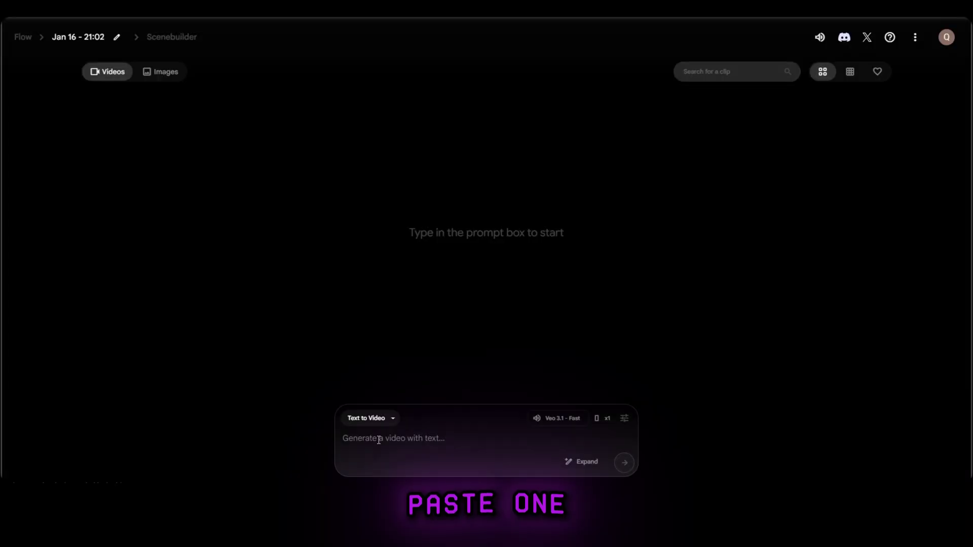
{"action": "right_click", "coordinate": [377, 438]}
{"action": "left_click", "coordinate": [406, 319]}
Confirm Portrait 9:16 and Veo 3.1 Fast settings, then submit the prompt for generation.
{"action": "left_click", "coordinate": [625, 373]}
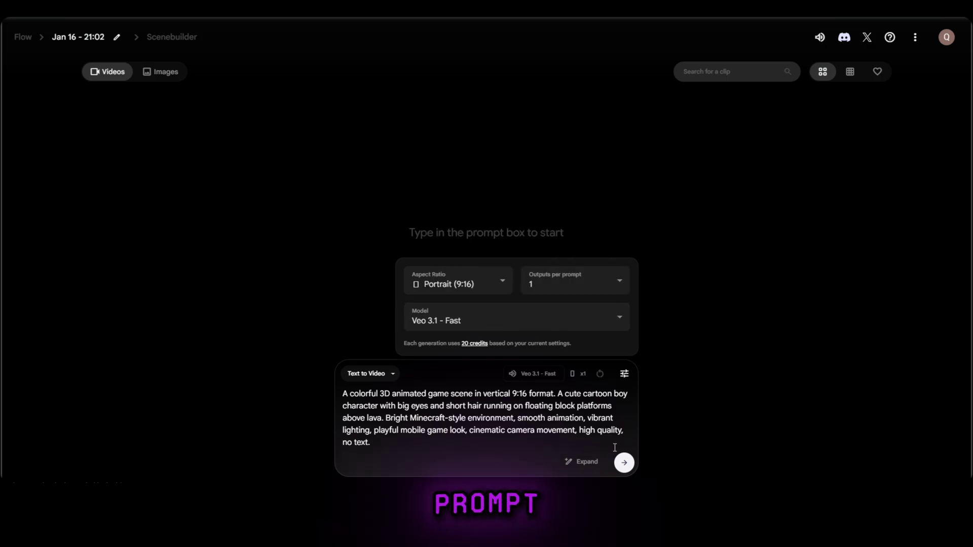
{"action": "left_click", "coordinate": [624, 373]}
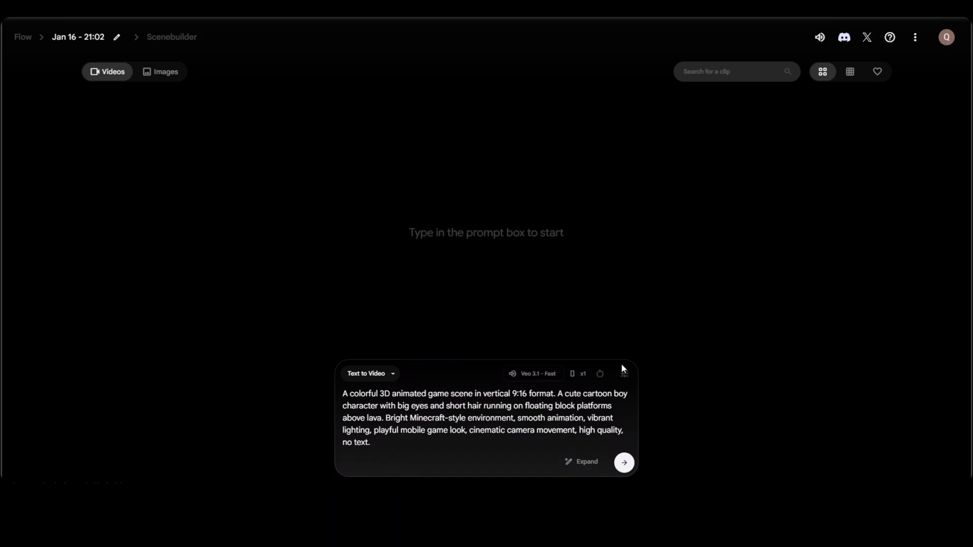
{"action": "left_click", "coordinate": [528, 443]}
{"action": "left_click", "coordinate": [624, 462]}
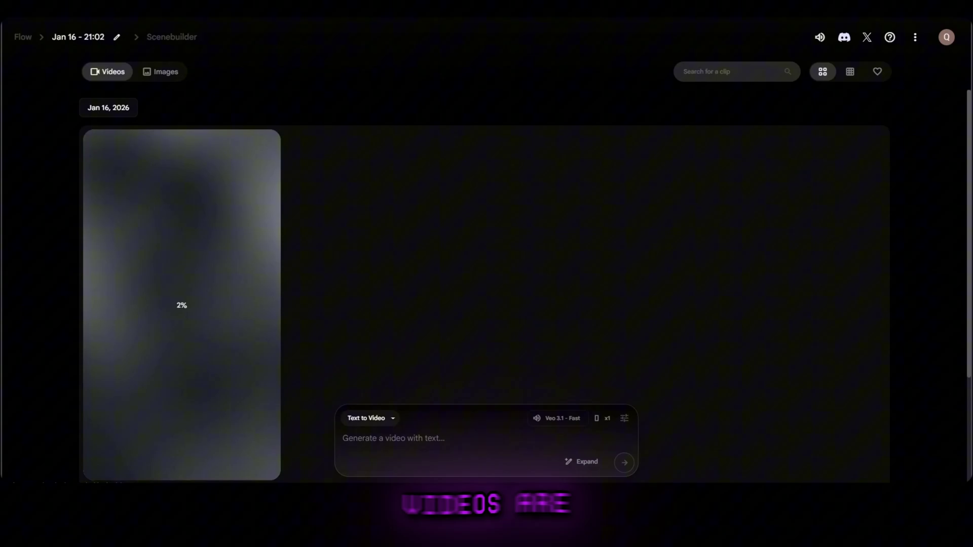
Paste and submit Prompts 2 and 3 for vertical video generation.
{"action": "right_click", "coordinate": [440, 437]}
{"action": "left_click", "coordinate": [467, 315]}
{"action": "left_click", "coordinate": [624, 461]}
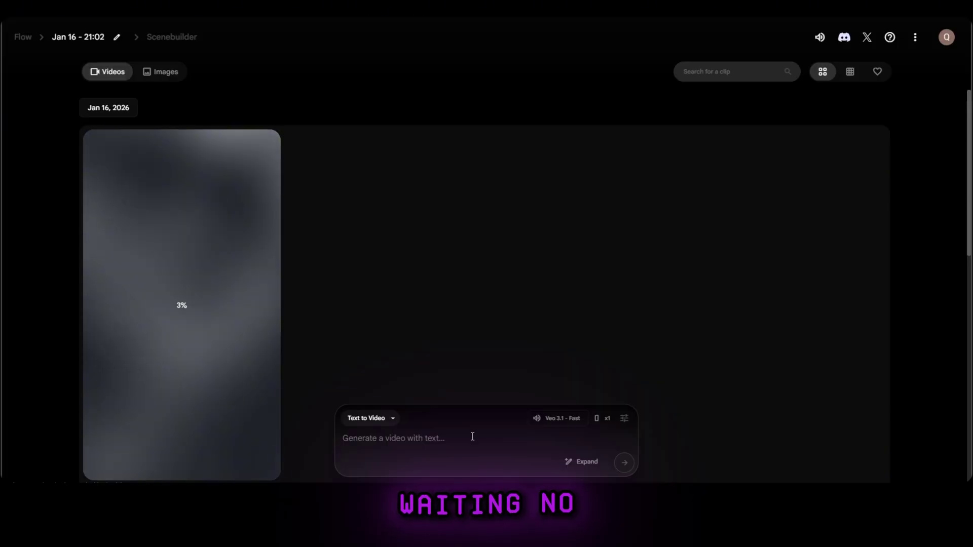
{"action": "right_click", "coordinate": [475, 437]}
{"action": "left_click", "coordinate": [502, 315]}
{"action": "left_click", "coordinate": [624, 463]}
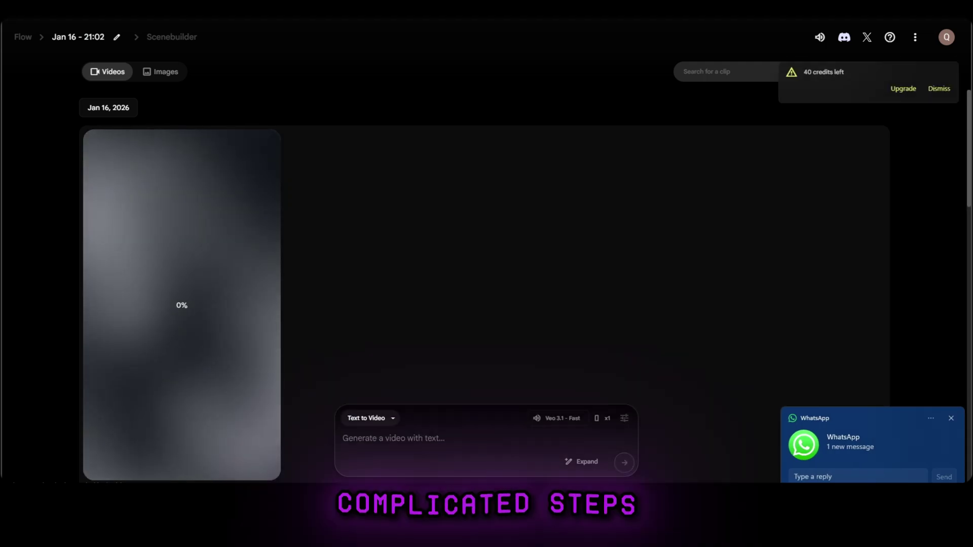
Copy, paste and submit Prompt 4, then check the remaining AI credits.
{"action": "right_click", "coordinate": [420, 342]}
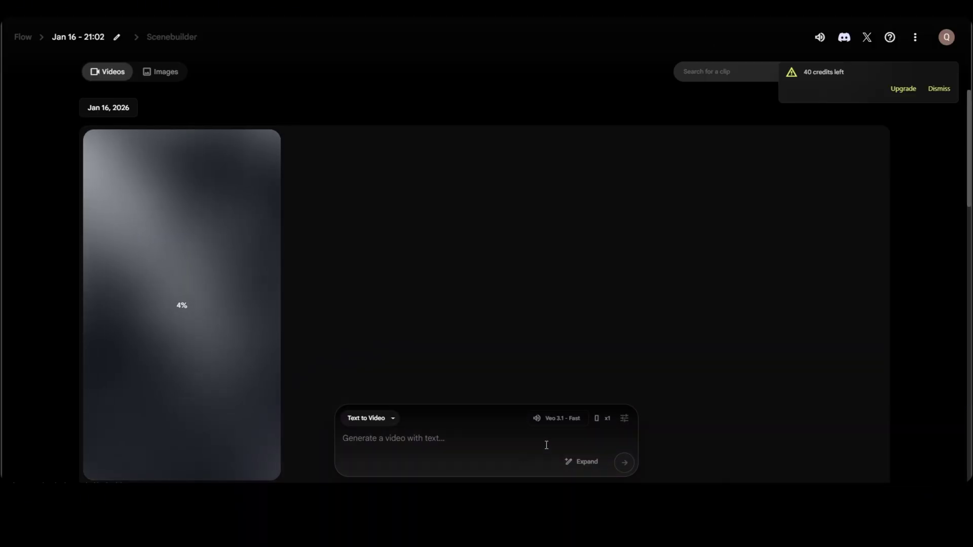
{"action": "right_click", "coordinate": [517, 221]}
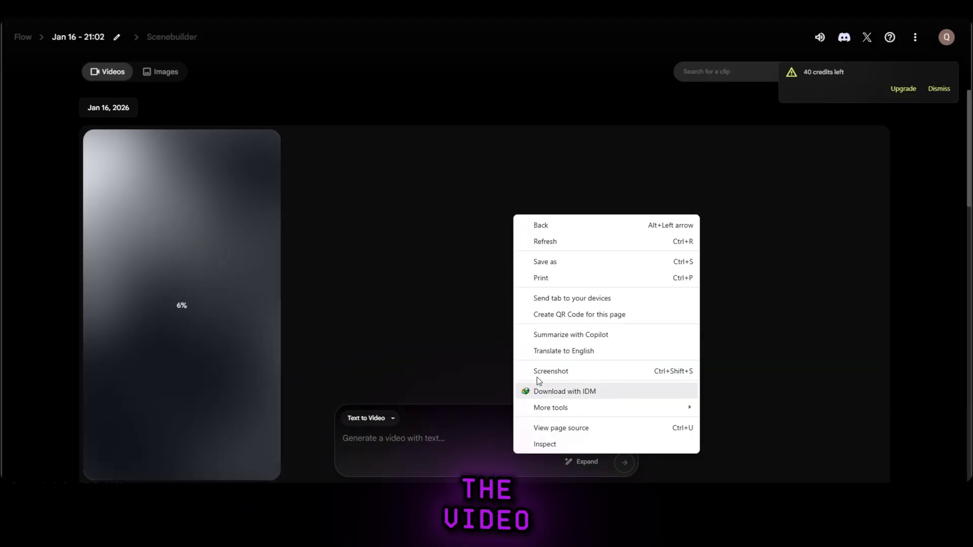
{"action": "right_click", "coordinate": [452, 438]}
{"action": "left_click", "coordinate": [474, 320]}
{"action": "left_click", "coordinate": [623, 462]}
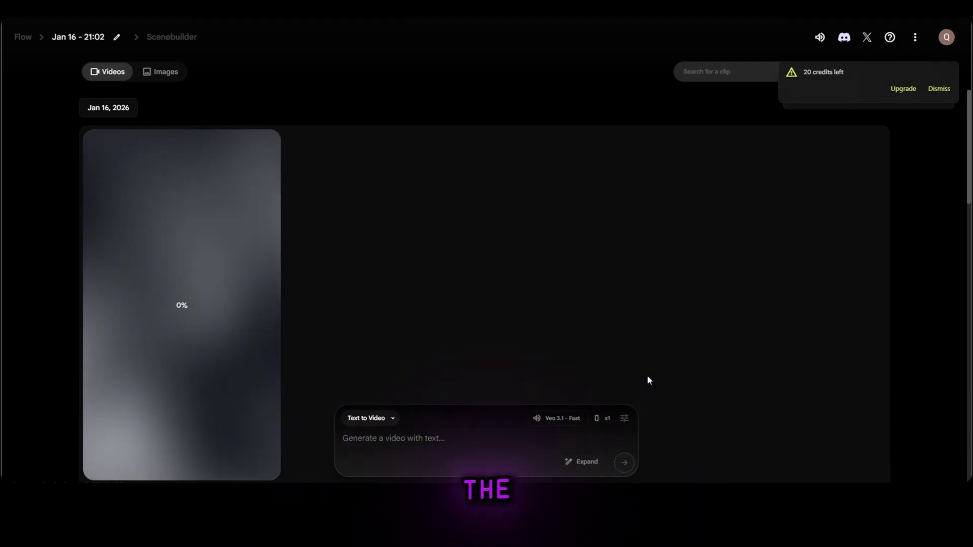
{"action": "left_click", "coordinate": [946, 36]}
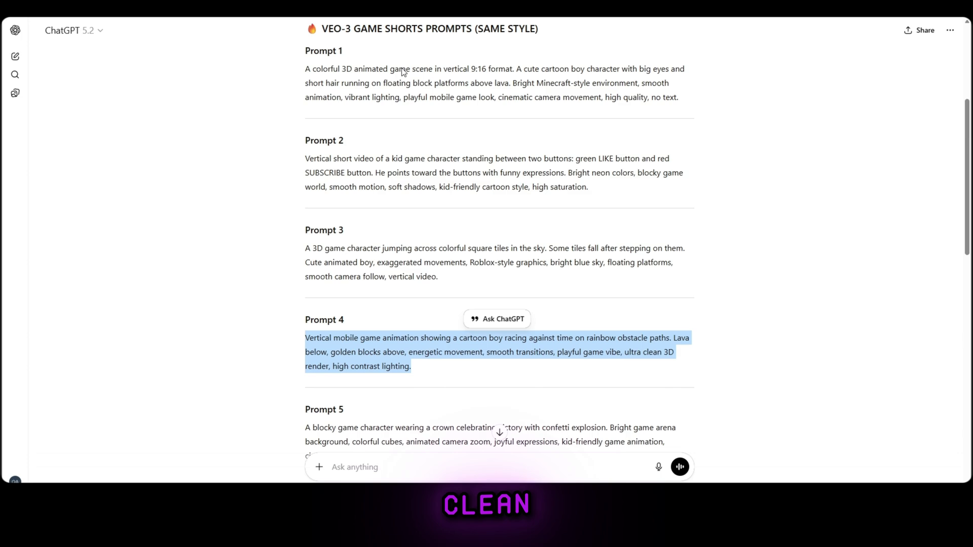
{"action": "scroll", "coordinate": [487, 274], "scroll_direction": "down", "scroll_amount": 1}
Copy Prompt 5 from ChatGPT, paste it into Flow and submit it for generation.
{"action": "triple_click", "coordinate": [380, 342]}
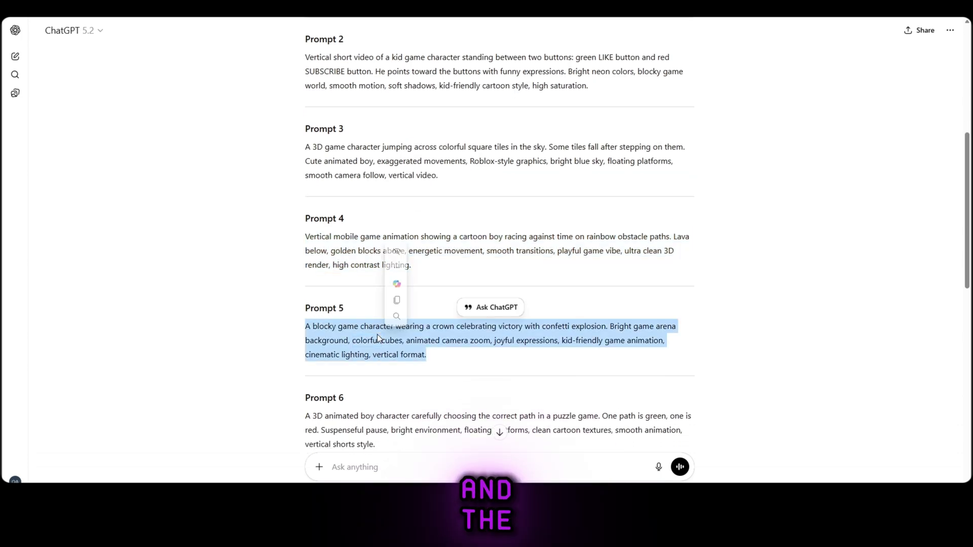
{"action": "right_click", "coordinate": [380, 338]}
{"action": "left_click", "coordinate": [405, 171]}
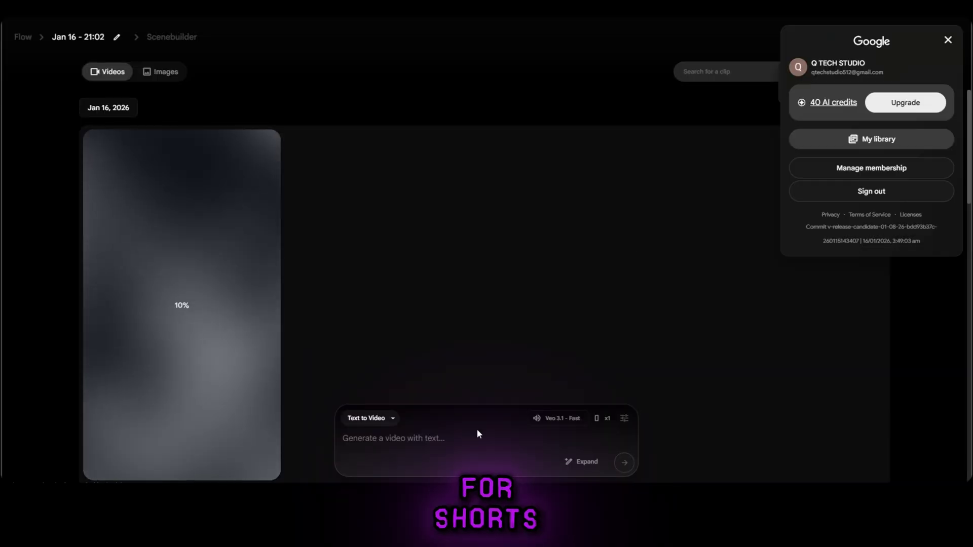
{"action": "right_click", "coordinate": [477, 434]}
{"action": "left_click", "coordinate": [383, 440]}
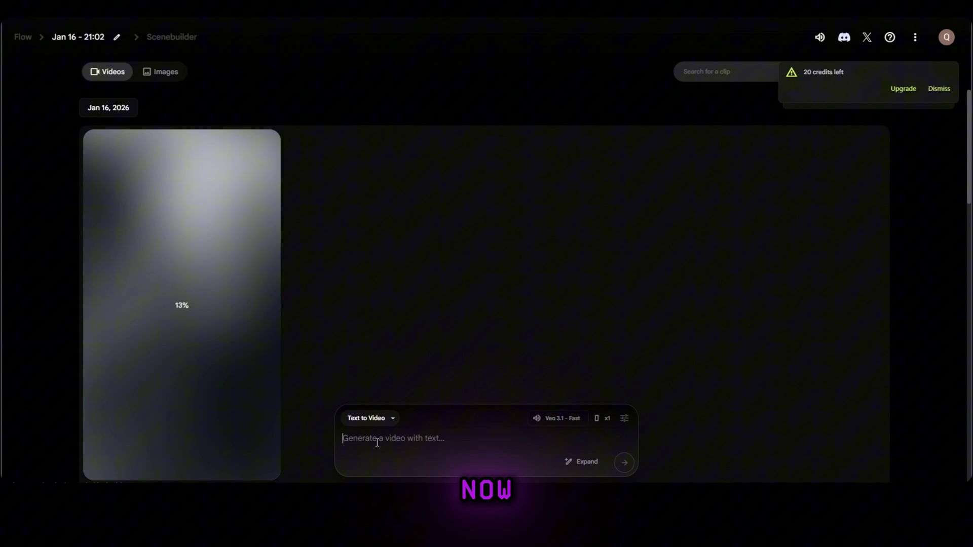
{"action": "right_click", "coordinate": [377, 442]}
{"action": "left_click", "coordinate": [426, 337]}
{"action": "left_click", "coordinate": [624, 463]}
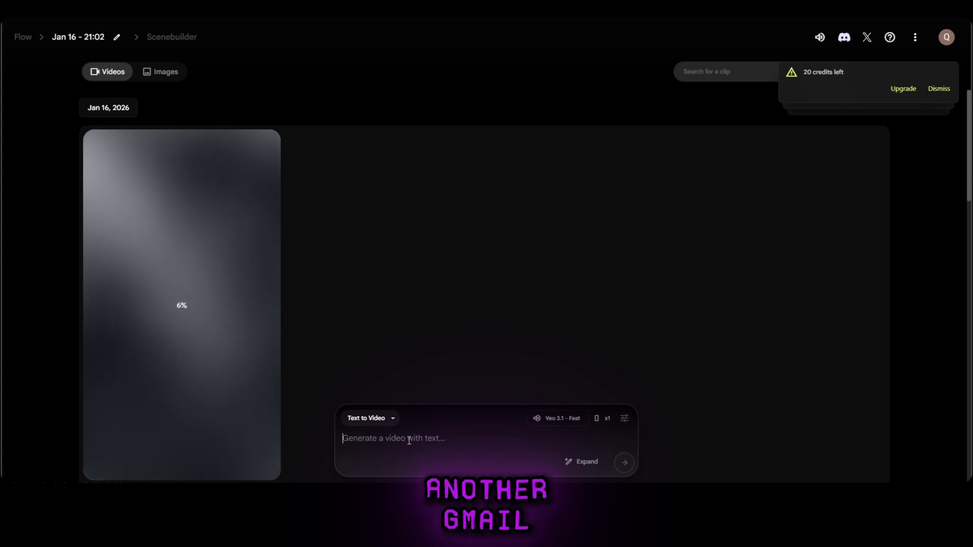
Paste the sixth puzzle-path prompt into the box, leaving it unsent.
{"action": "right_click", "coordinate": [409, 441]}
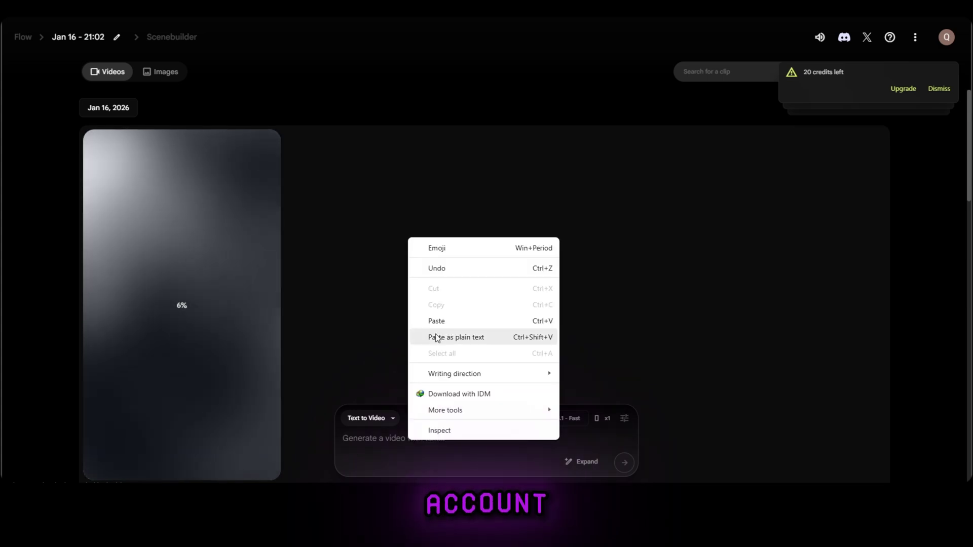
{"action": "left_click", "coordinate": [430, 336]}
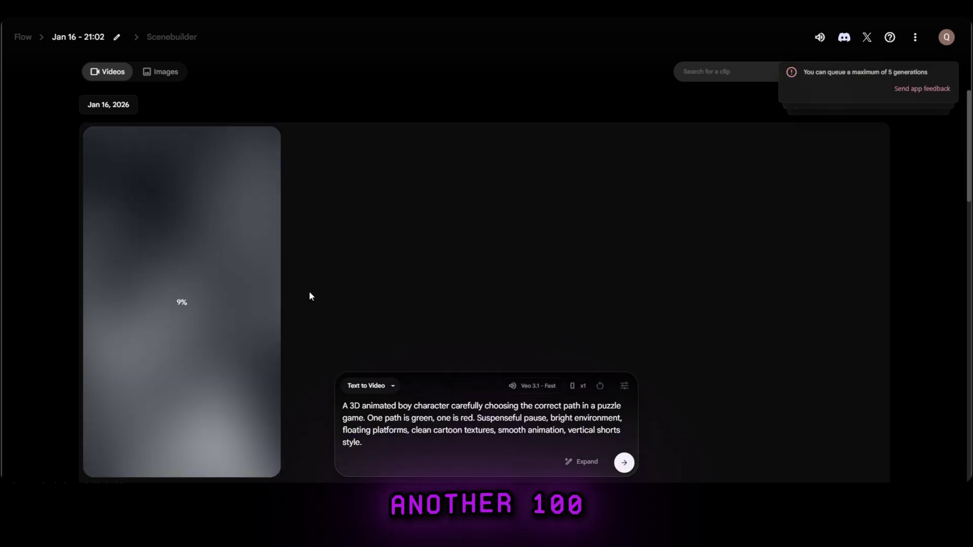
{"action": "scroll", "coordinate": [309, 290], "scroll_direction": "up", "scroll_amount": 3}
{"action": "scroll", "coordinate": [310, 290], "scroll_direction": "down", "scroll_amount": 2}
{"action": "scroll", "coordinate": [310, 290], "scroll_direction": "up", "scroll_amount": 3}
{"action": "scroll", "coordinate": [312, 301], "scroll_direction": "down", "scroll_amount": 3}
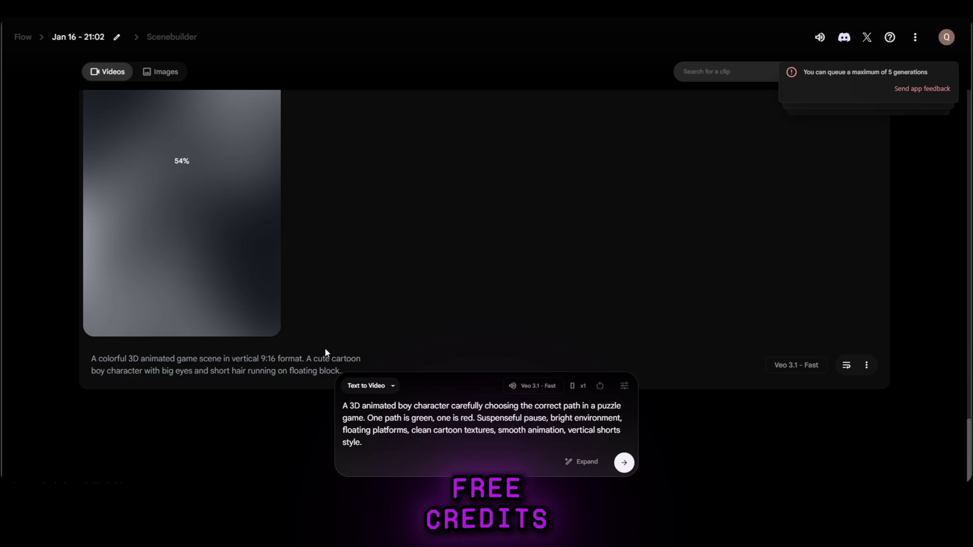
{"action": "scroll", "coordinate": [325, 347], "scroll_direction": "down", "scroll_amount": 2}
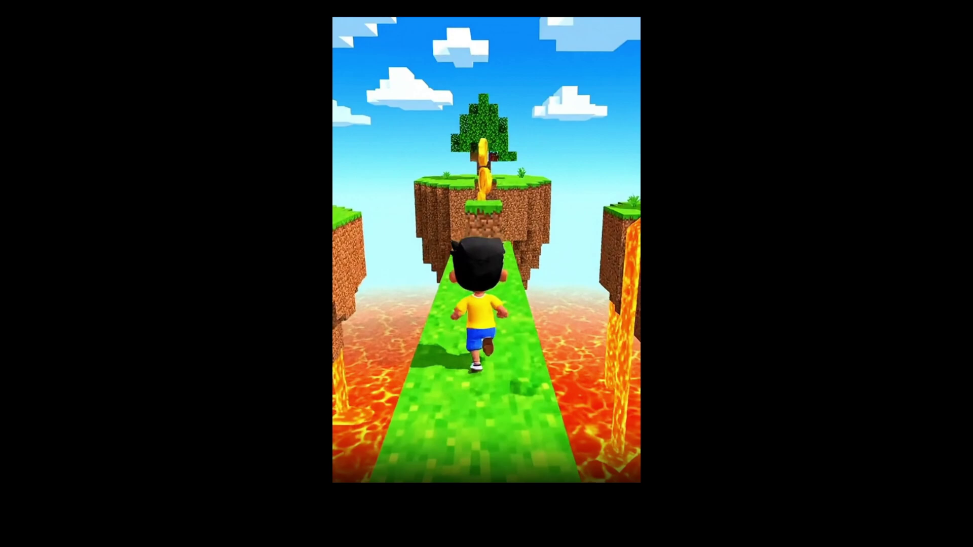
Leave full-screen playback and download the tile-jumping clip at Original size (720p).
{"action": "key", "text": "Escape"}
{"action": "scroll", "coordinate": [151, 319], "scroll_direction": "down", "scroll_amount": 3}
{"action": "scroll", "coordinate": [204, 369], "scroll_direction": "up", "scroll_amount": 3}
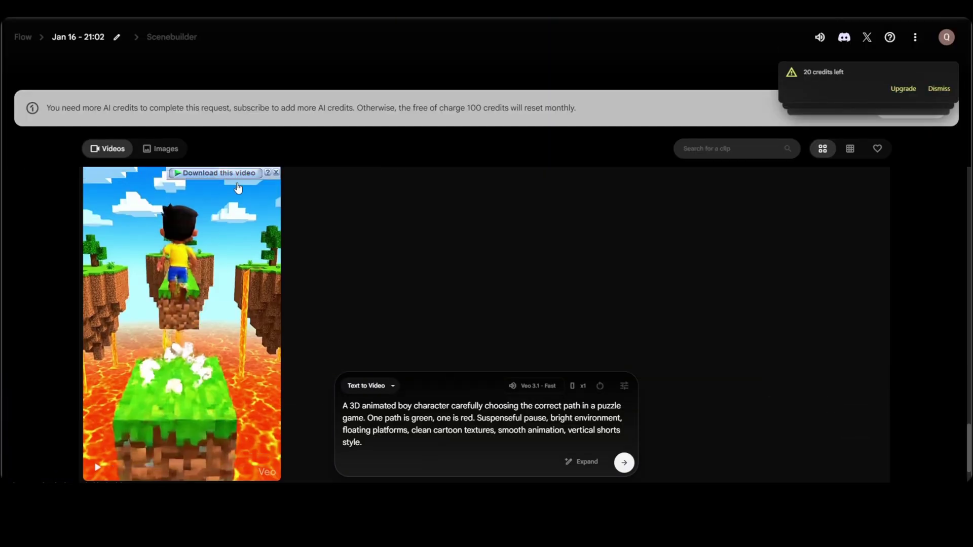
{"action": "scroll", "coordinate": [238, 188], "scroll_direction": "up", "scroll_amount": 2}
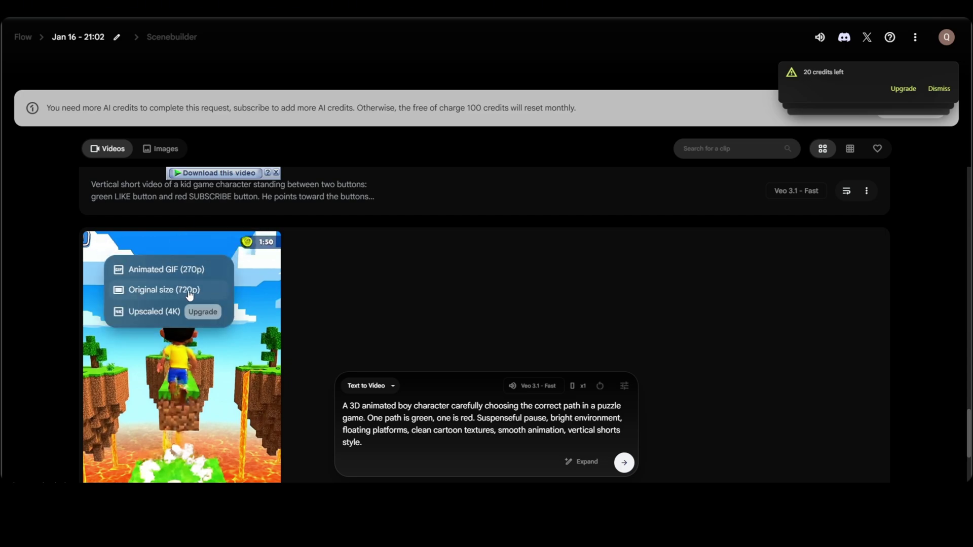
{"action": "scroll", "coordinate": [282, 304], "scroll_direction": "down", "scroll_amount": 3}
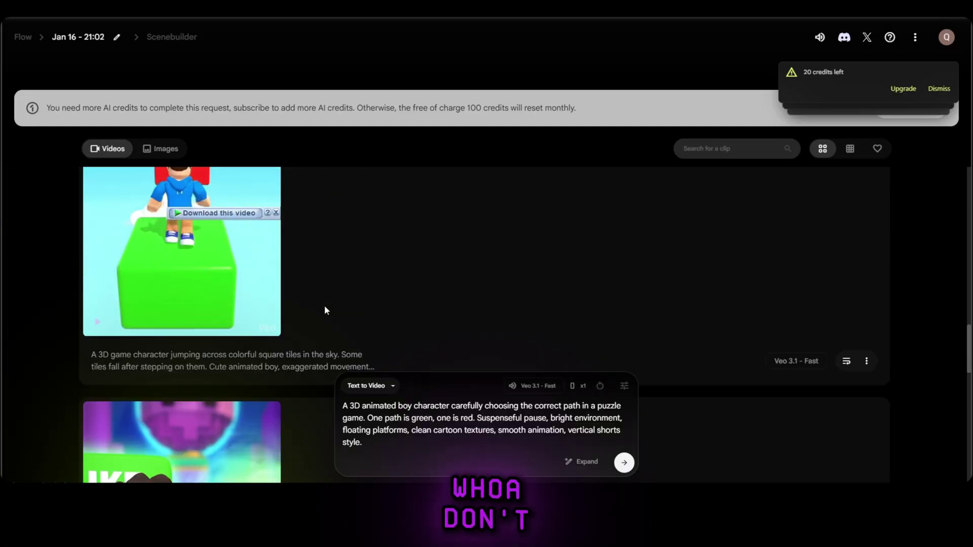
{"action": "scroll", "coordinate": [217, 304], "scroll_direction": "down", "scroll_amount": 1}
{"action": "left_click", "coordinate": [224, 337]}
{"action": "left_click", "coordinate": [193, 381]}
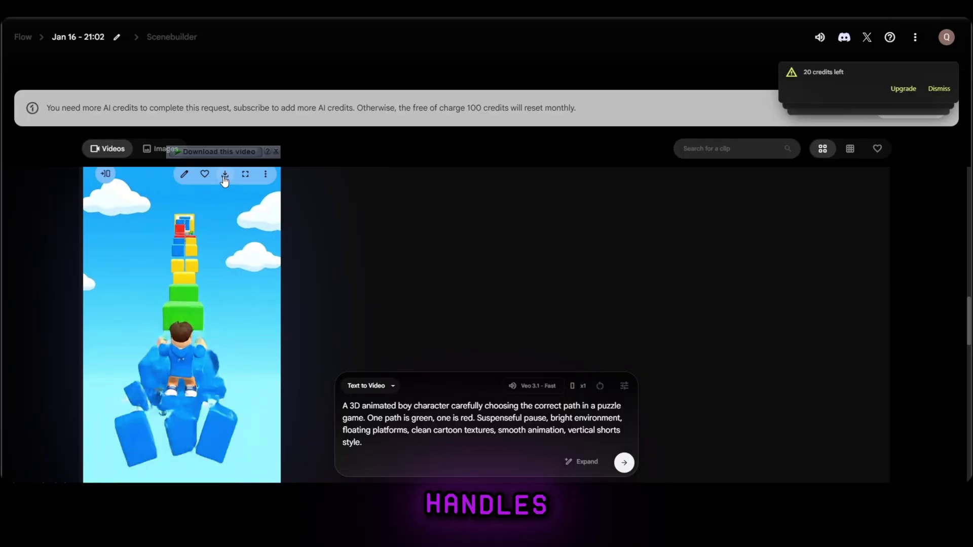
Download the next clips, including the golden-blocks lava run, at original 720p size.
{"action": "left_click", "coordinate": [225, 176]}
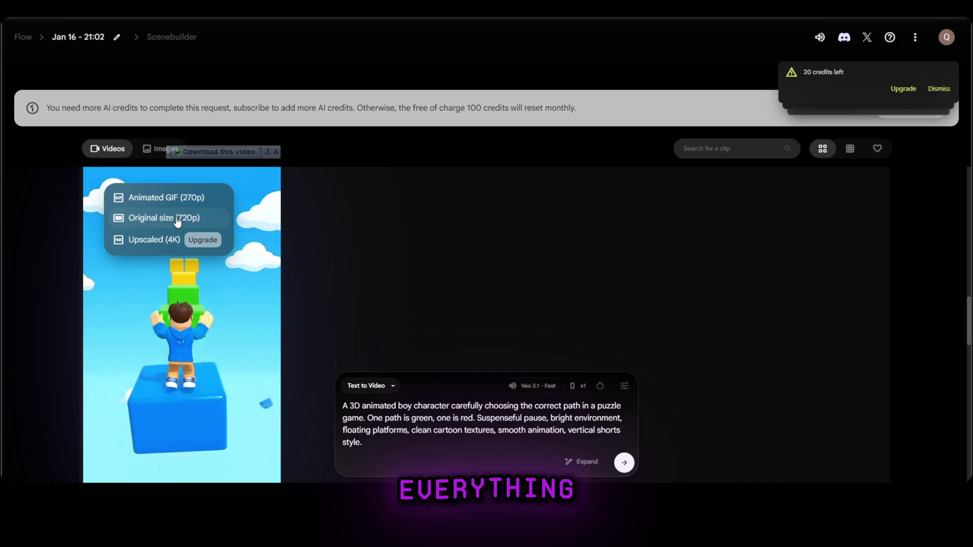
{"action": "left_click", "coordinate": [175, 220]}
{"action": "scroll", "coordinate": [230, 308], "scroll_direction": "up", "scroll_amount": 3}
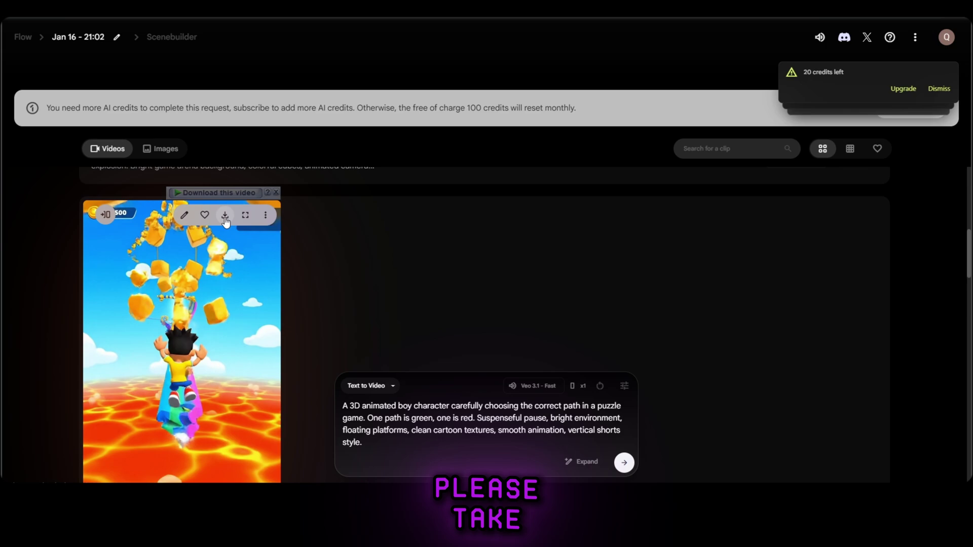
{"action": "left_click", "coordinate": [175, 258]}
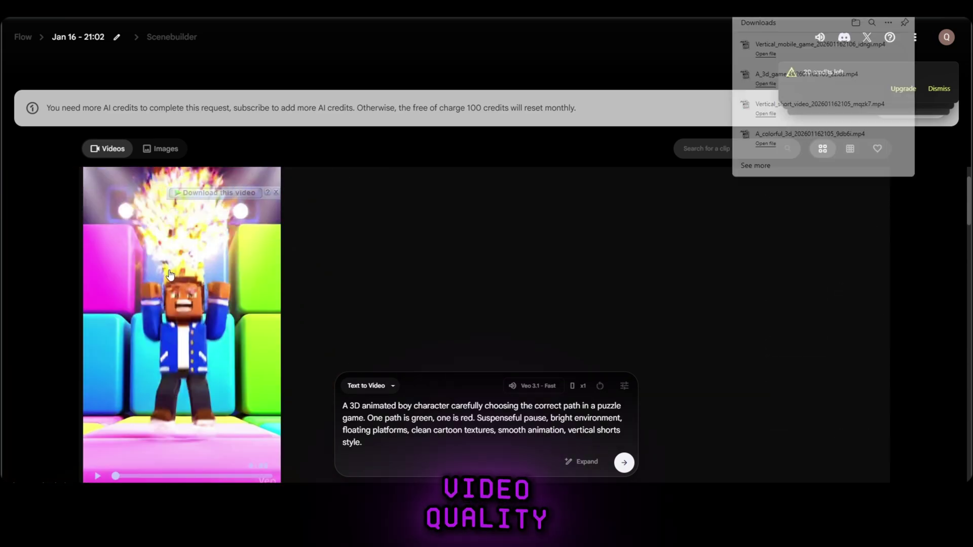
{"action": "scroll", "coordinate": [251, 180], "scroll_direction": "up", "scroll_amount": 1}
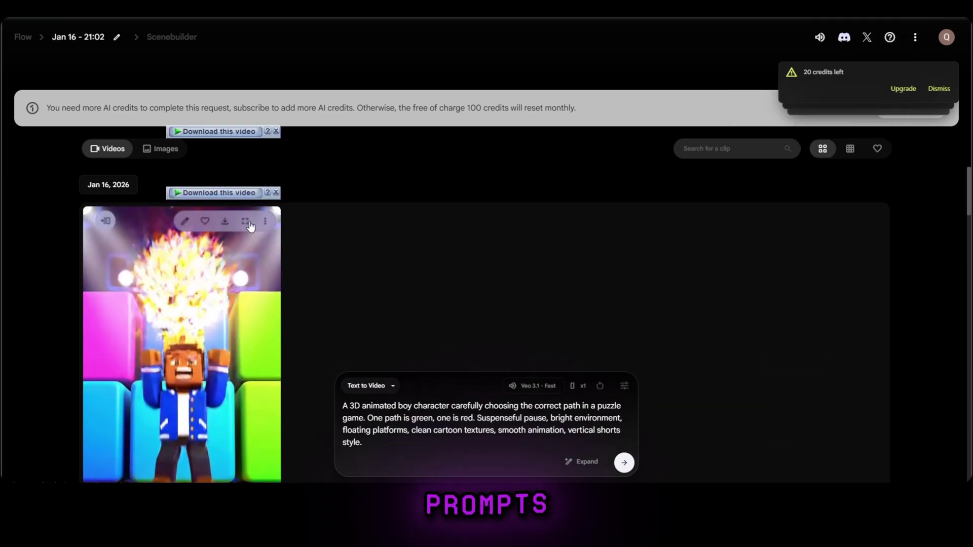
Preview the crowned character clip full screen, download it at 720p and dismiss the Downloads list.
{"action": "left_click", "coordinate": [246, 221]}
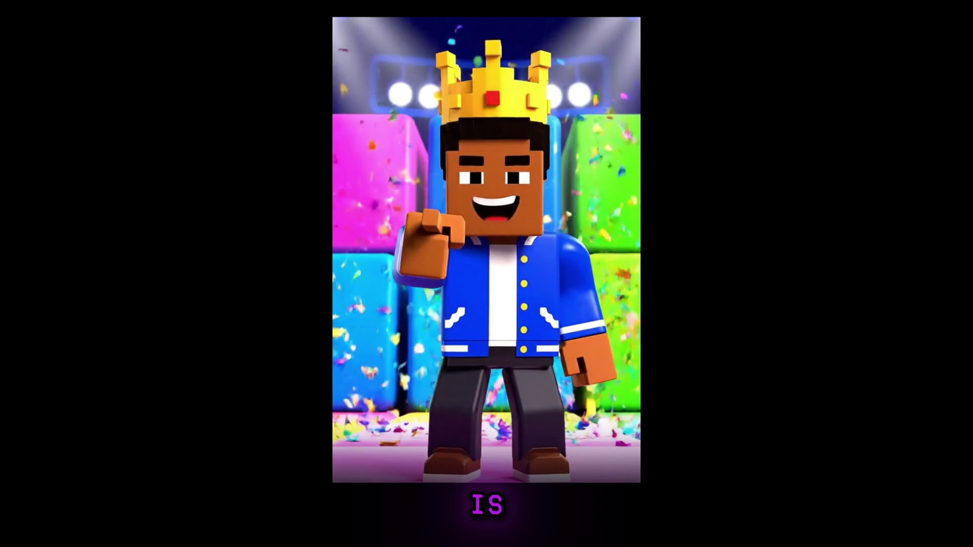
{"action": "key", "text": "Escape"}
{"action": "left_click", "coordinate": [225, 221]}
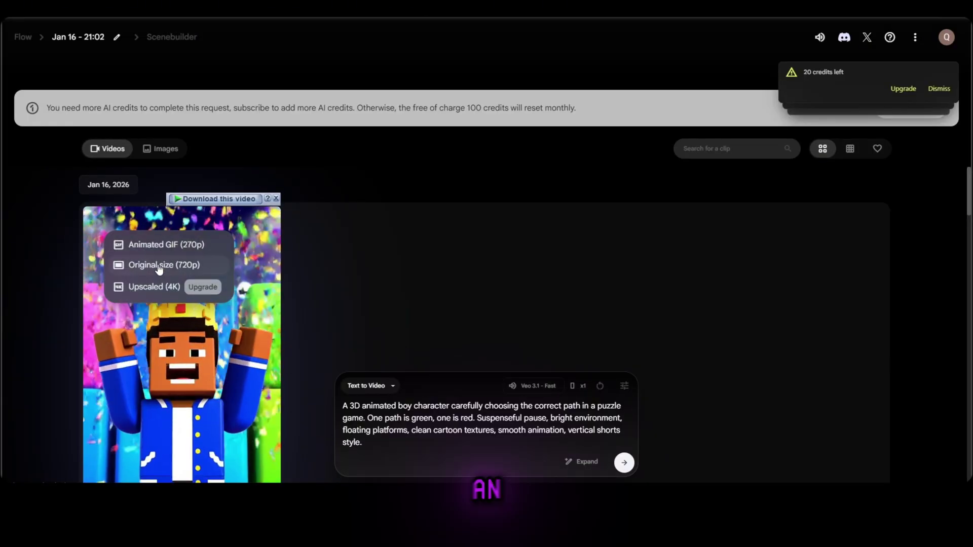
{"action": "left_click", "coordinate": [196, 265]}
{"action": "left_click", "coordinate": [714, 307]}
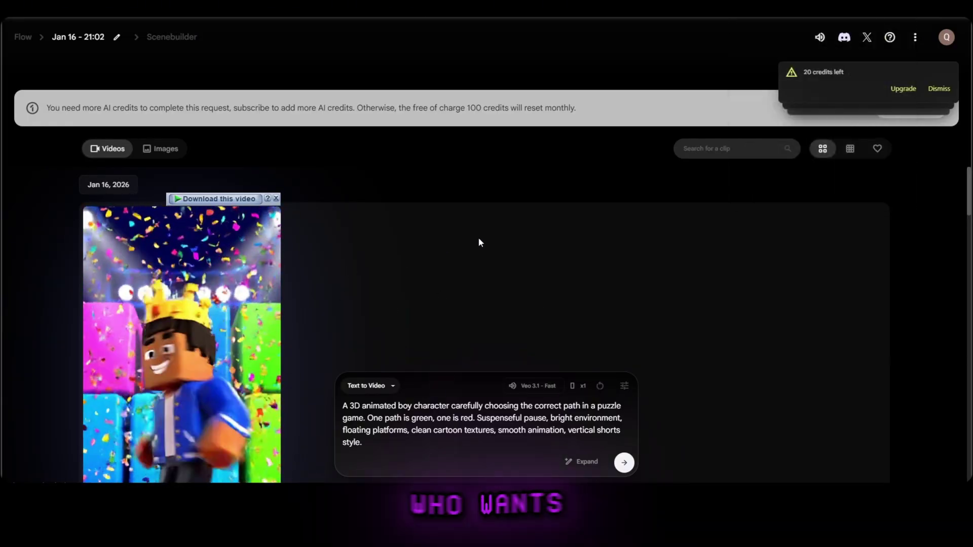
{"action": "scroll", "coordinate": [638, 269], "scroll_direction": "down", "scroll_amount": 4}
{"action": "scroll", "coordinate": [638, 269], "scroll_direction": "down", "scroll_amount": 3}
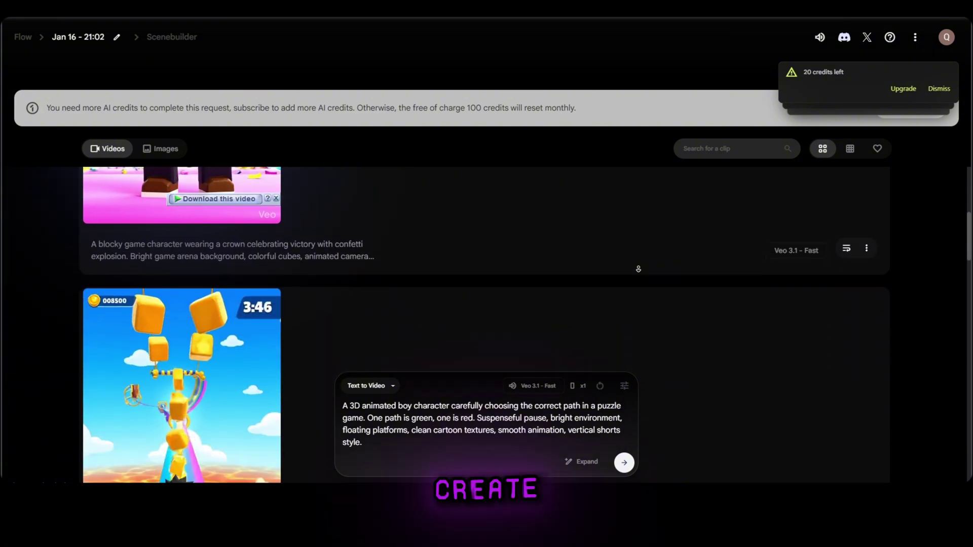
{"action": "scroll", "coordinate": [637, 269], "scroll_direction": "down", "scroll_amount": 3}
{"action": "scroll", "coordinate": [637, 268], "scroll_direction": "down", "scroll_amount": 3}
{"action": "scroll", "coordinate": [638, 268], "scroll_direction": "down", "scroll_amount": 3}
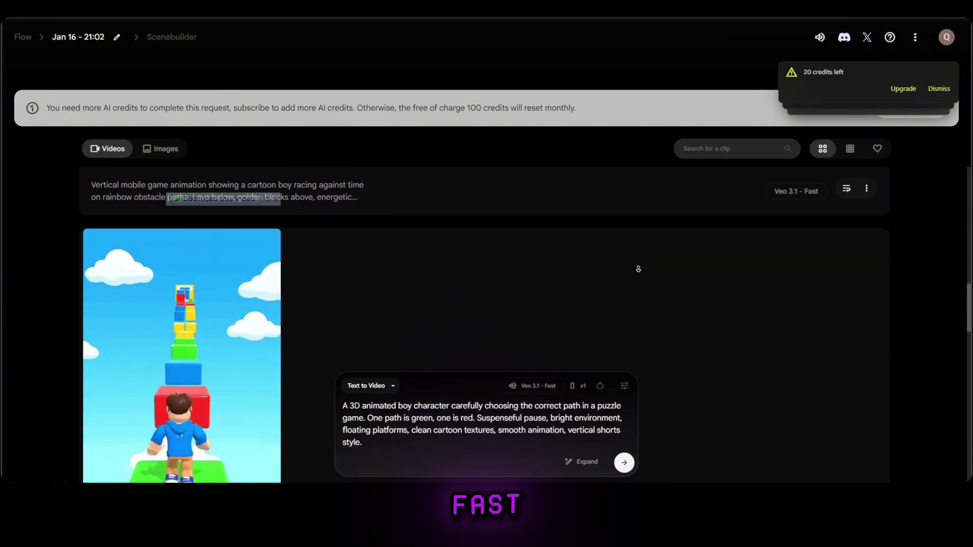
{"action": "scroll", "coordinate": [638, 268], "scroll_direction": "down", "scroll_amount": 3}
{"action": "scroll", "coordinate": [638, 269], "scroll_direction": "down", "scroll_amount": 3}
{"action": "scroll", "coordinate": [637, 268], "scroll_direction": "down", "scroll_amount": 3}
{"action": "scroll", "coordinate": [638, 268], "scroll_direction": "down", "scroll_amount": 3}
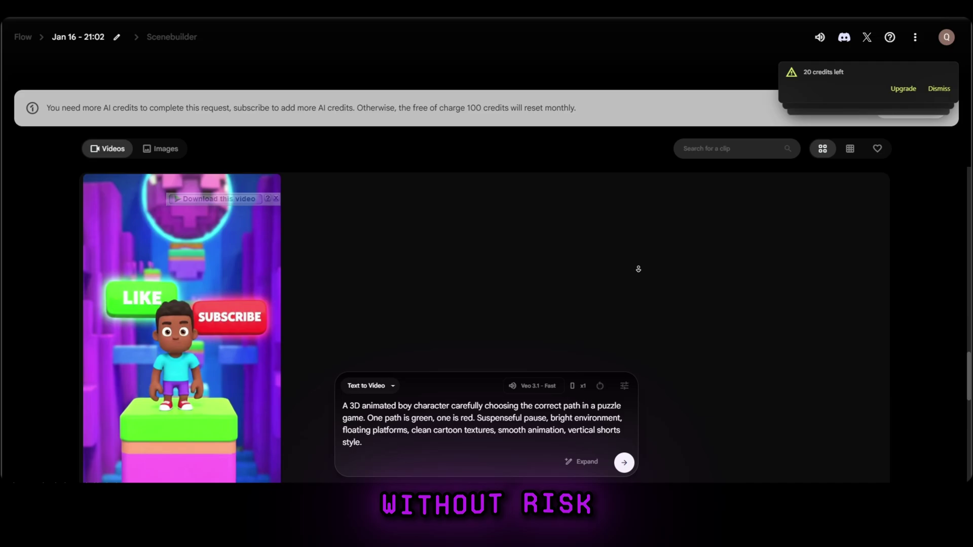
{"action": "scroll", "coordinate": [637, 269], "scroll_direction": "down", "scroll_amount": 3}
{"action": "scroll", "coordinate": [638, 269], "scroll_direction": "down", "scroll_amount": 3}
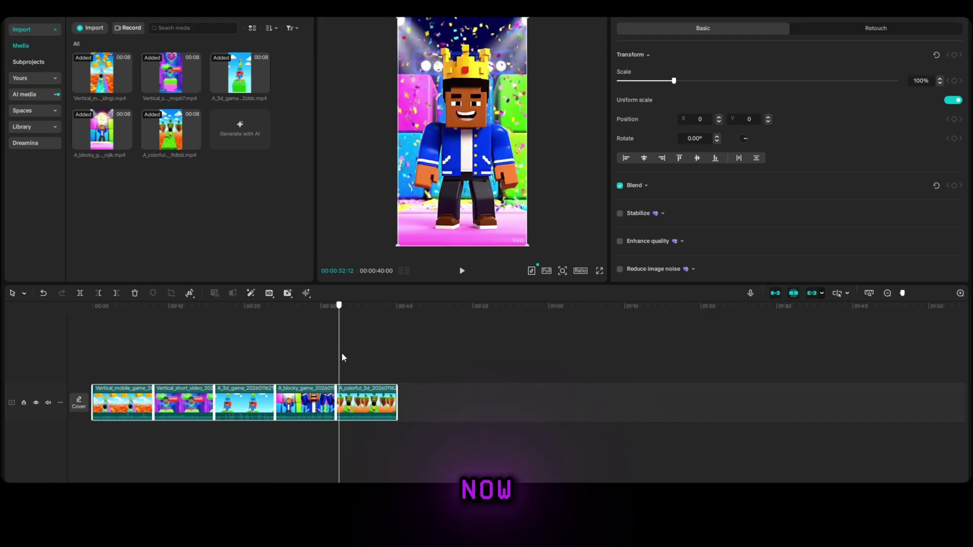
Move the playhead through the five-clip sequence and scrub back to 00:00.
{"action": "left_click", "coordinate": [393, 359]}
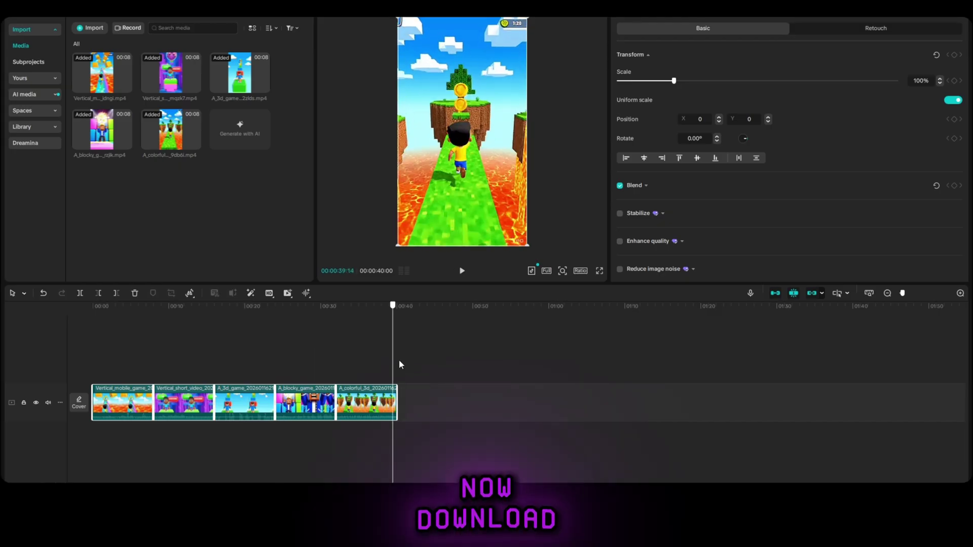
{"action": "left_click", "coordinate": [120, 353]}
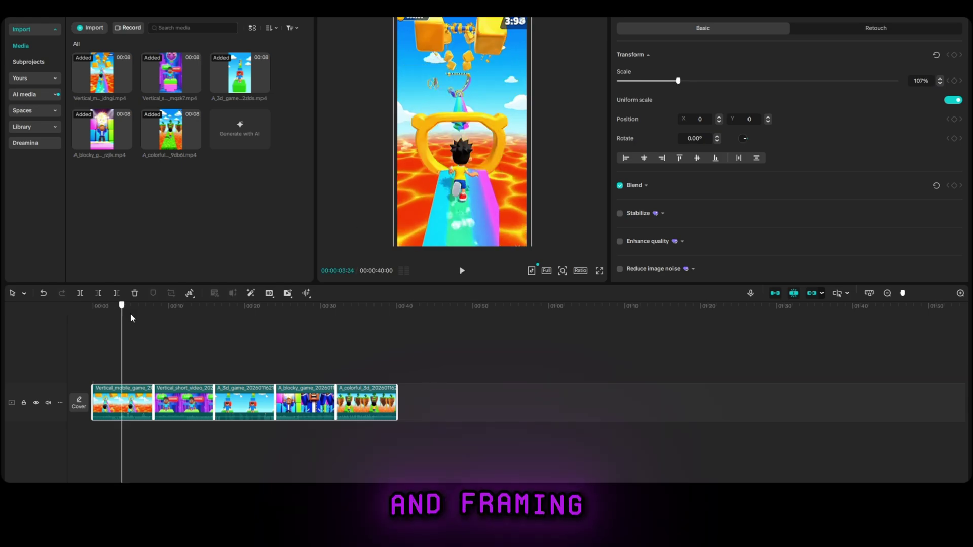
{"action": "mouse_move", "coordinate": [122, 306]}
{"action": "left_mouse_down"}
{"action": "mouse_move", "coordinate": [298, 330]}
{"action": "mouse_move", "coordinate": [91, 306]}
{"action": "left_mouse_up"}
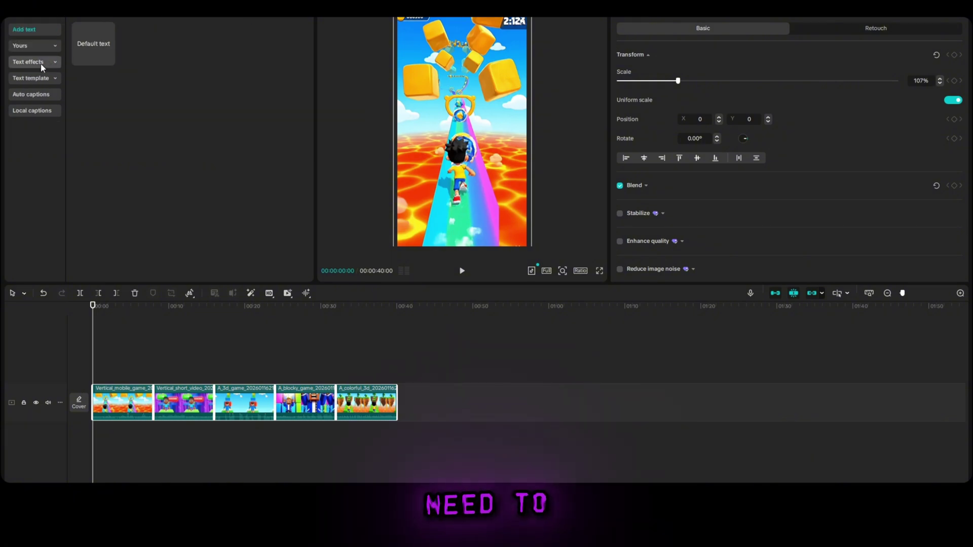
Add the first trending ART text style at the timeline start and clear its placeholder for COMBO GAME.
{"action": "left_click", "coordinate": [41, 63]}
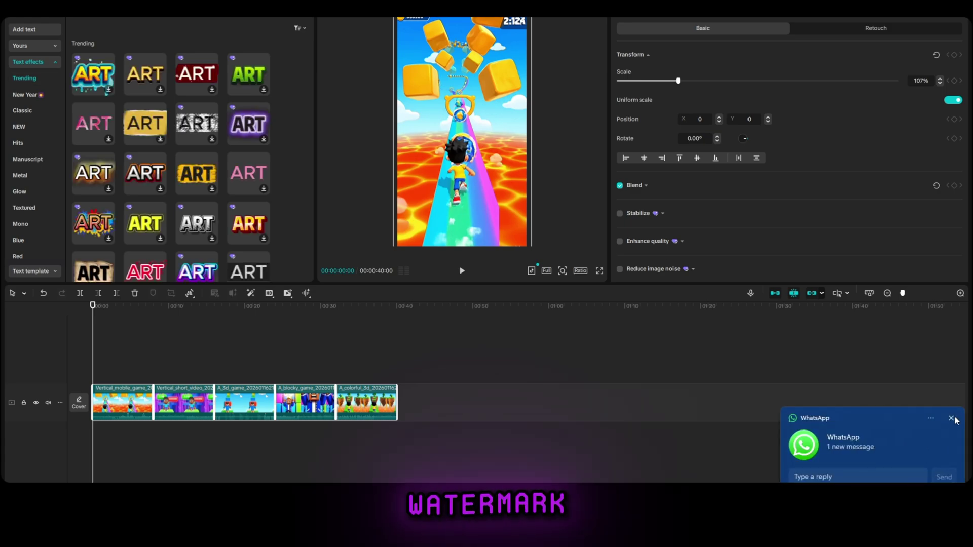
{"action": "left_click", "coordinate": [95, 89]}
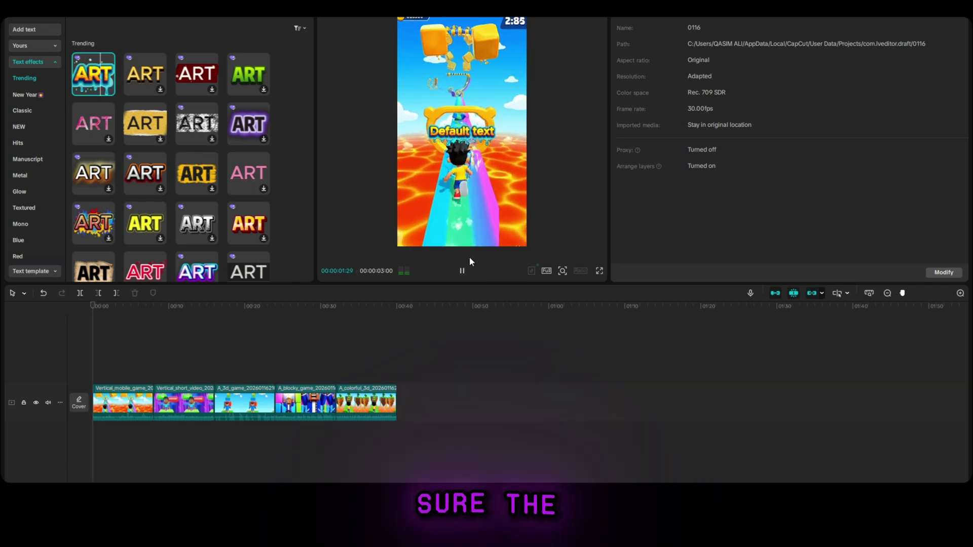
{"action": "left_click_drag", "start_coordinate": [81, 82], "coordinate": [98, 375]}
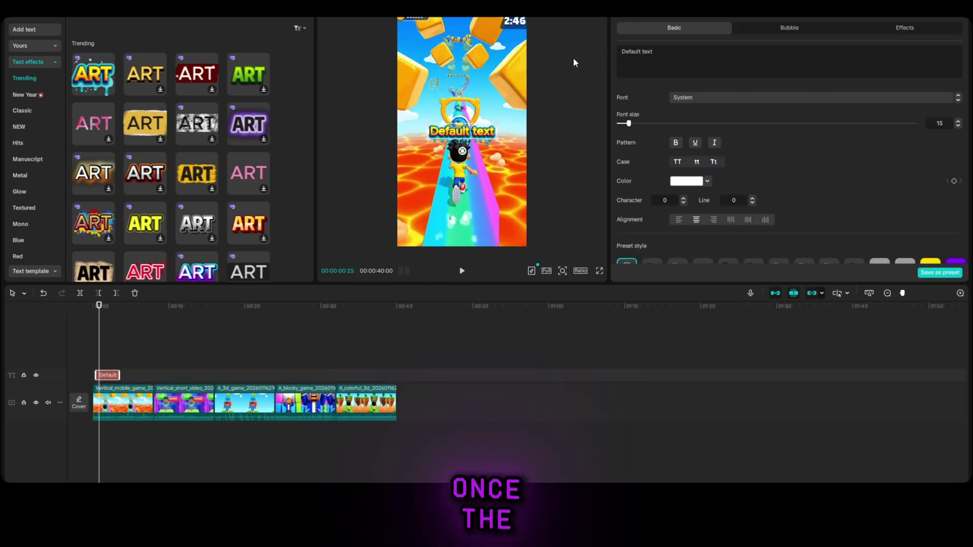
{"action": "key", "text": "ctrl+a"}
{"action": "key", "text": "BackSpace"}
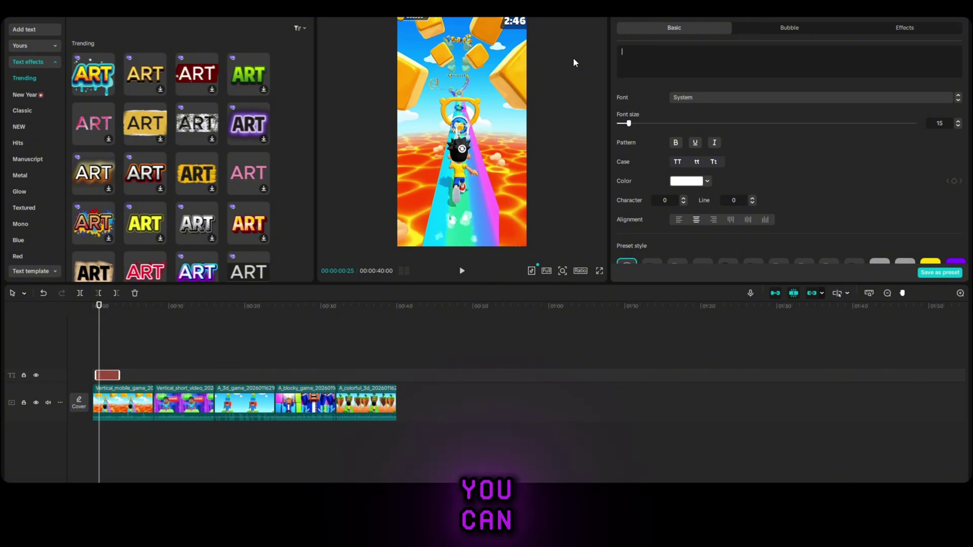
{"action": "type", "text": "COMBO GAME"}
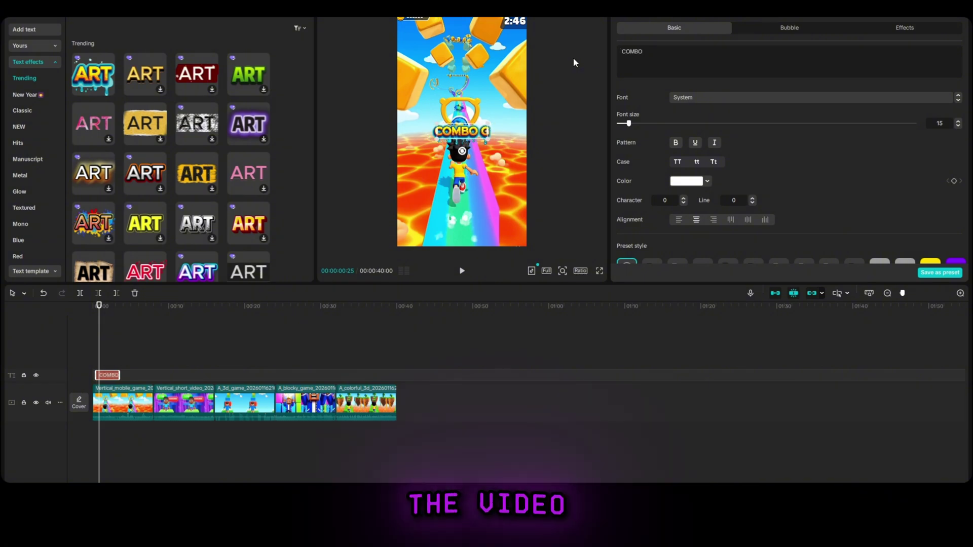
Move the COMBO GAME caption near the frame bottom and step through the clips to copy it onto each.
{"action": "left_click_drag", "start_coordinate": [461, 131], "coordinate": [470, 193]}
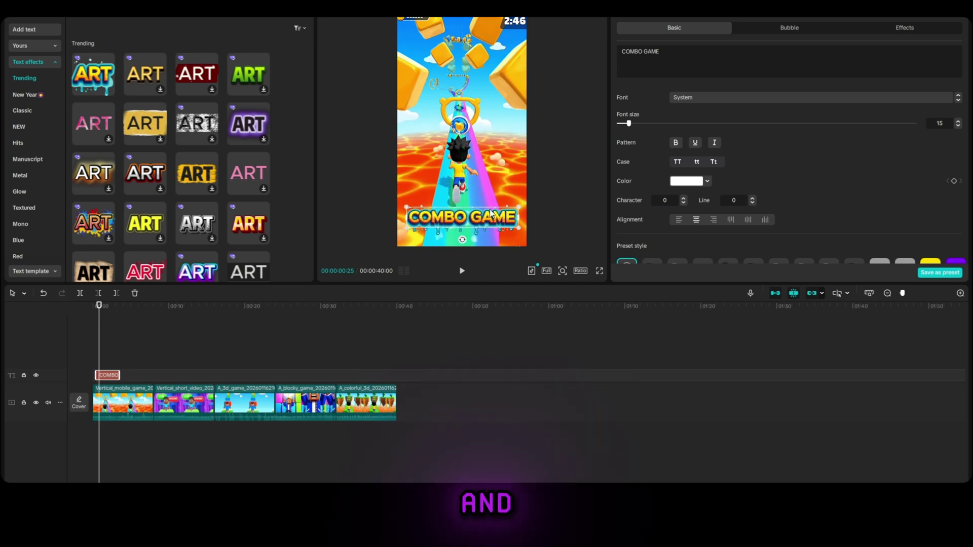
{"action": "left_click_drag", "start_coordinate": [493, 217], "coordinate": [484, 235]}
{"action": "left_click_drag", "start_coordinate": [99, 308], "coordinate": [93, 307]}
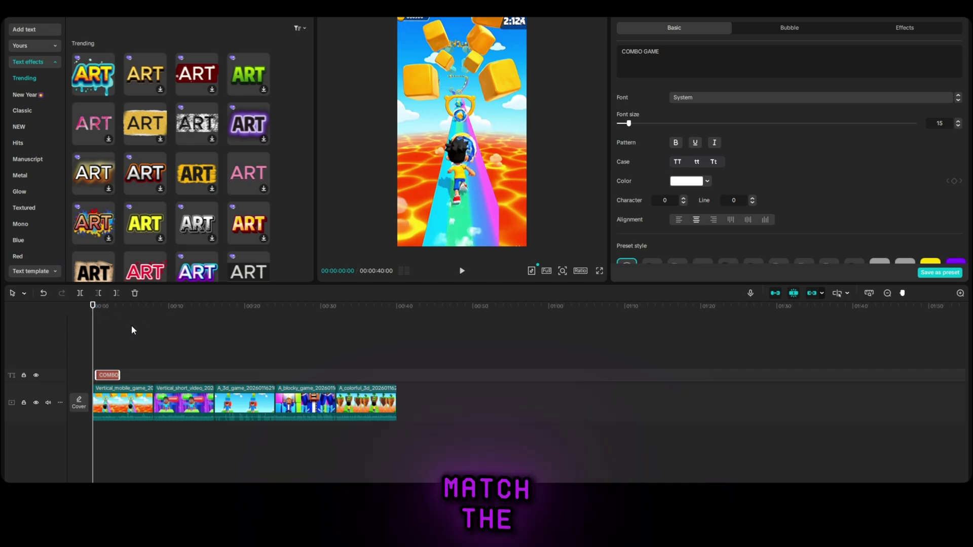
{"action": "left_click", "coordinate": [142, 306]}
{"action": "left_click", "coordinate": [163, 307]}
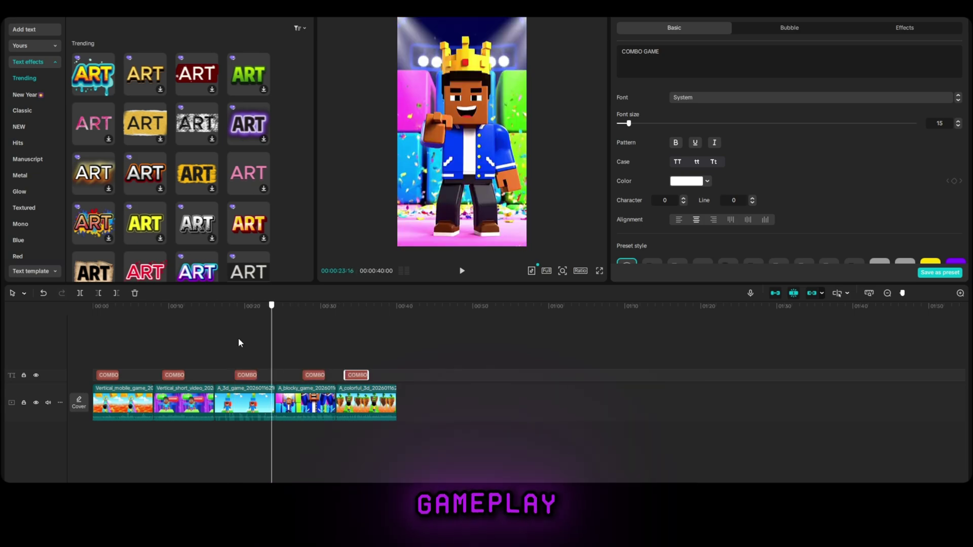
Add the Repeated Shake video effect at the start of the timeline.
{"action": "left_click", "coordinate": [146, 16]}
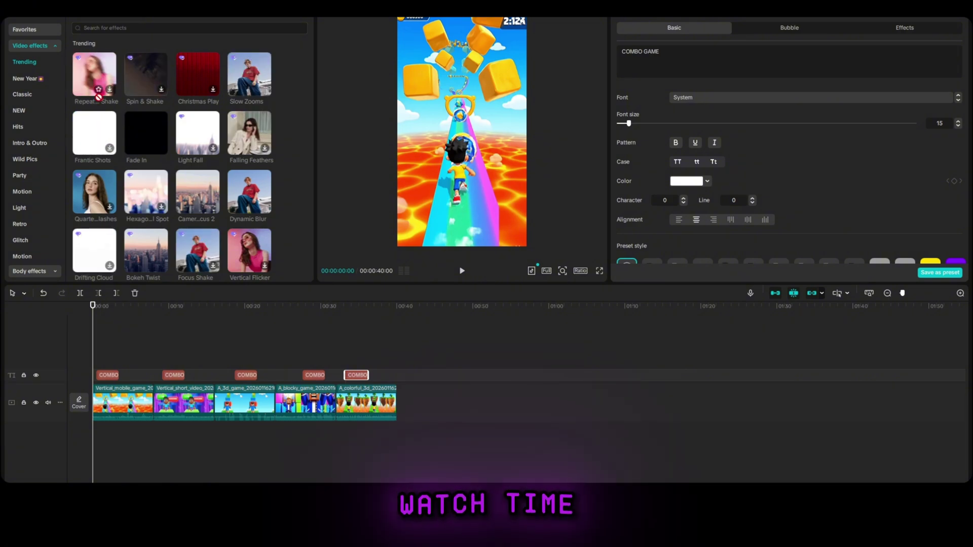
{"action": "left_click_drag", "start_coordinate": [95, 76], "coordinate": [99, 356]}
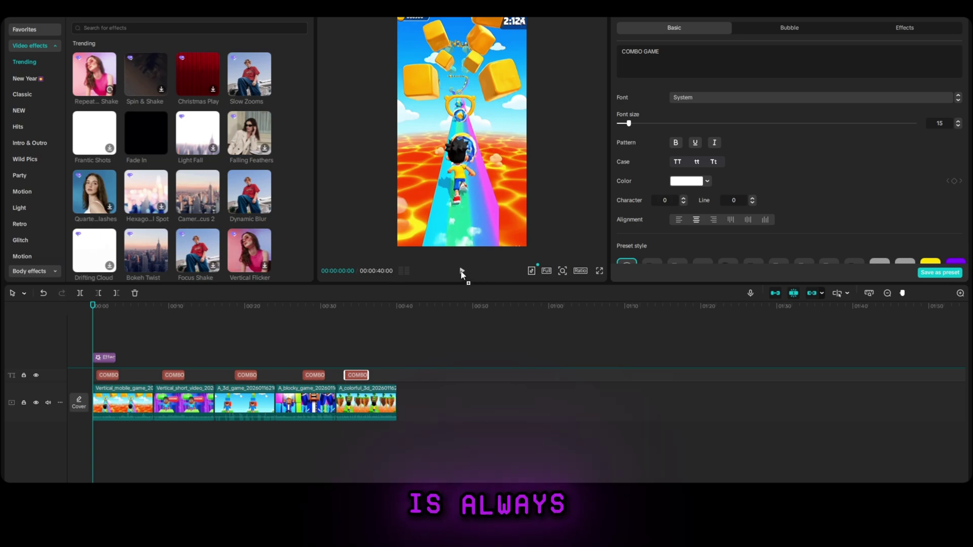
{"action": "left_click", "coordinate": [106, 358]}
Play the edit from the beginning and watch it in full-screen preview.
{"action": "key", "text": "space"}
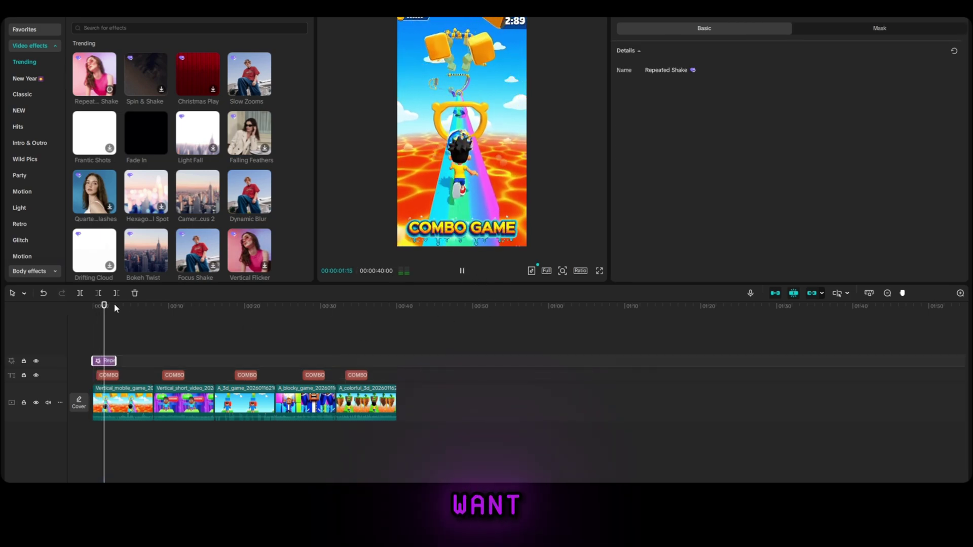
{"action": "left_click", "coordinate": [93, 307]}
{"action": "left_click", "coordinate": [461, 271]}
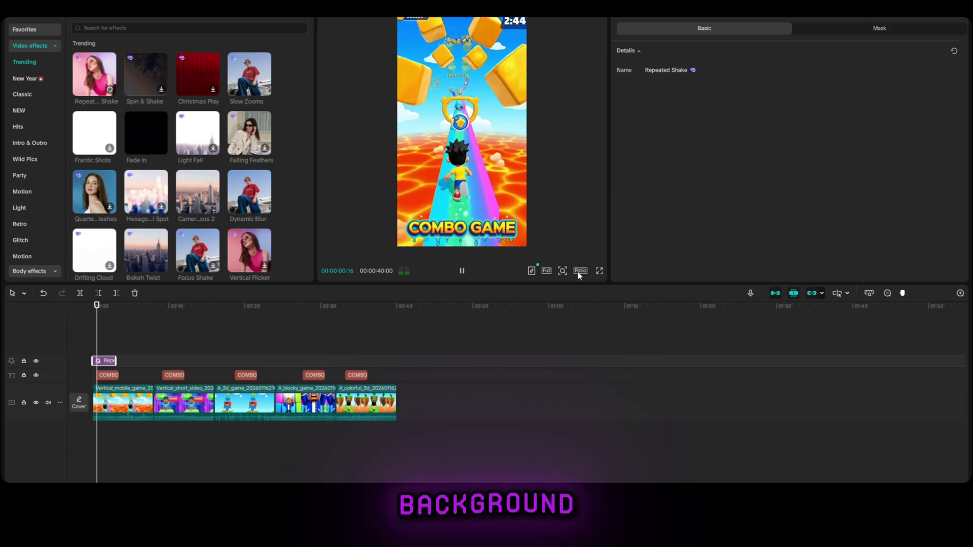